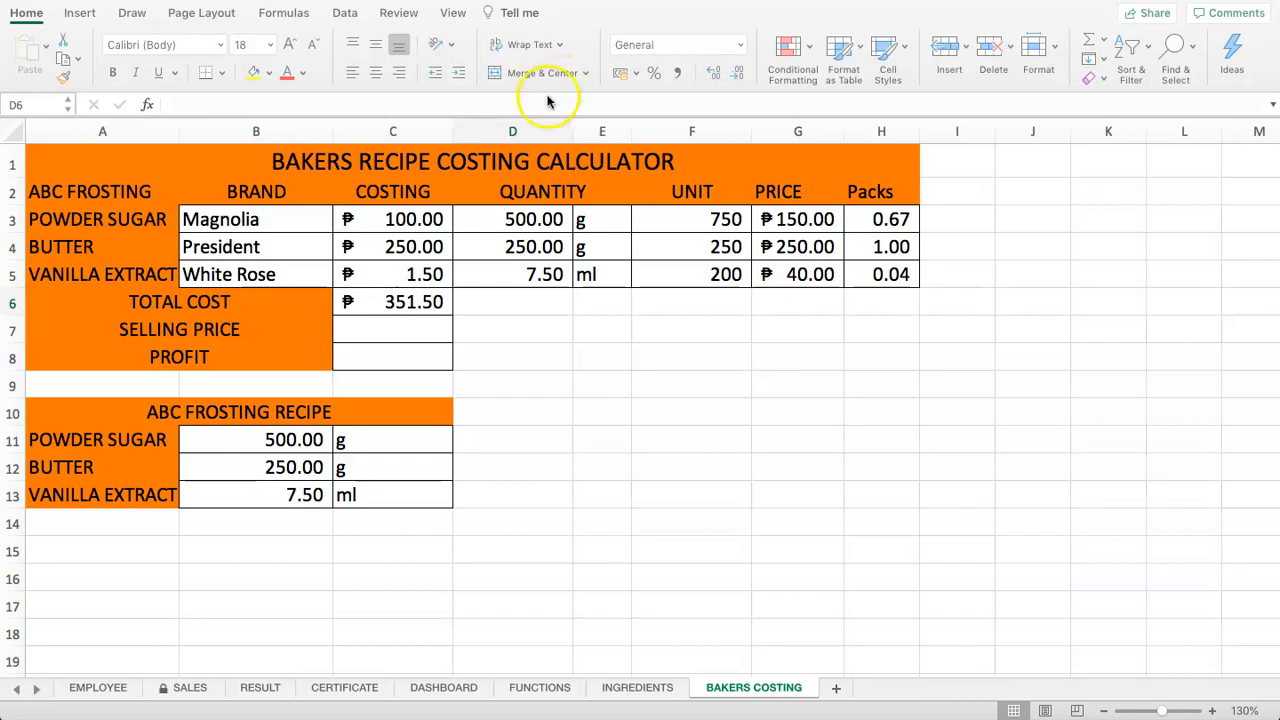
# Review the brand entries, the ingredient costs and the total cost formula in the ABC Frosting costing table
pyautogui.click(320, 250)
pyautogui.click(382, 219)
pyautogui.click(296, 219)
pyautogui.click(318, 247)
pyautogui.click(320, 274)
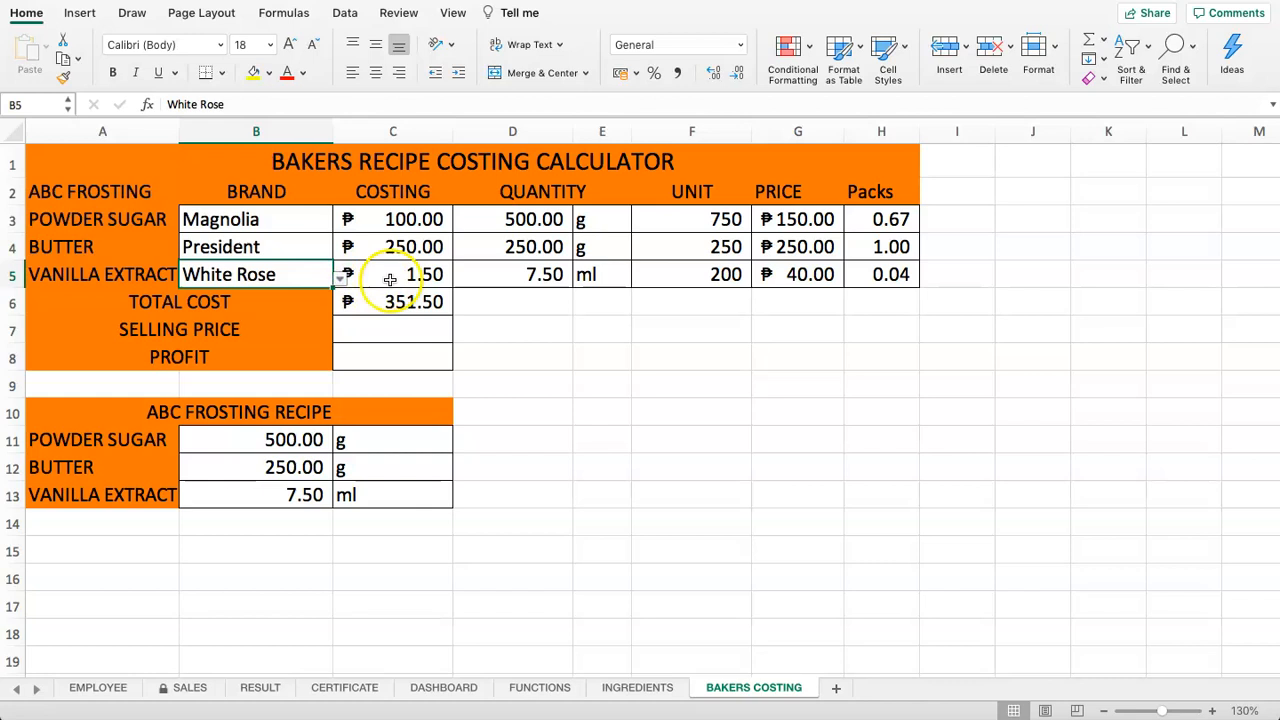
pyautogui.click(395, 303)
pyautogui.moveTo(414, 338); pyautogui.dragTo(409, 366)
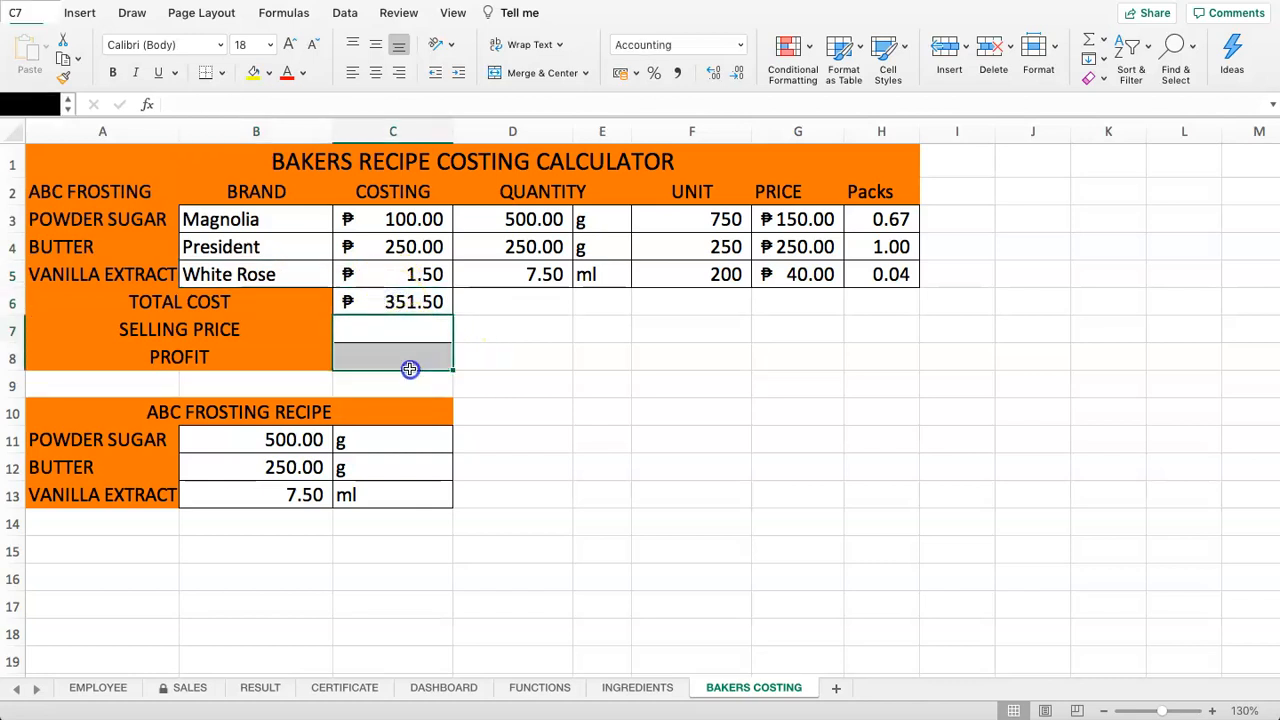
pyautogui.click(406, 329)
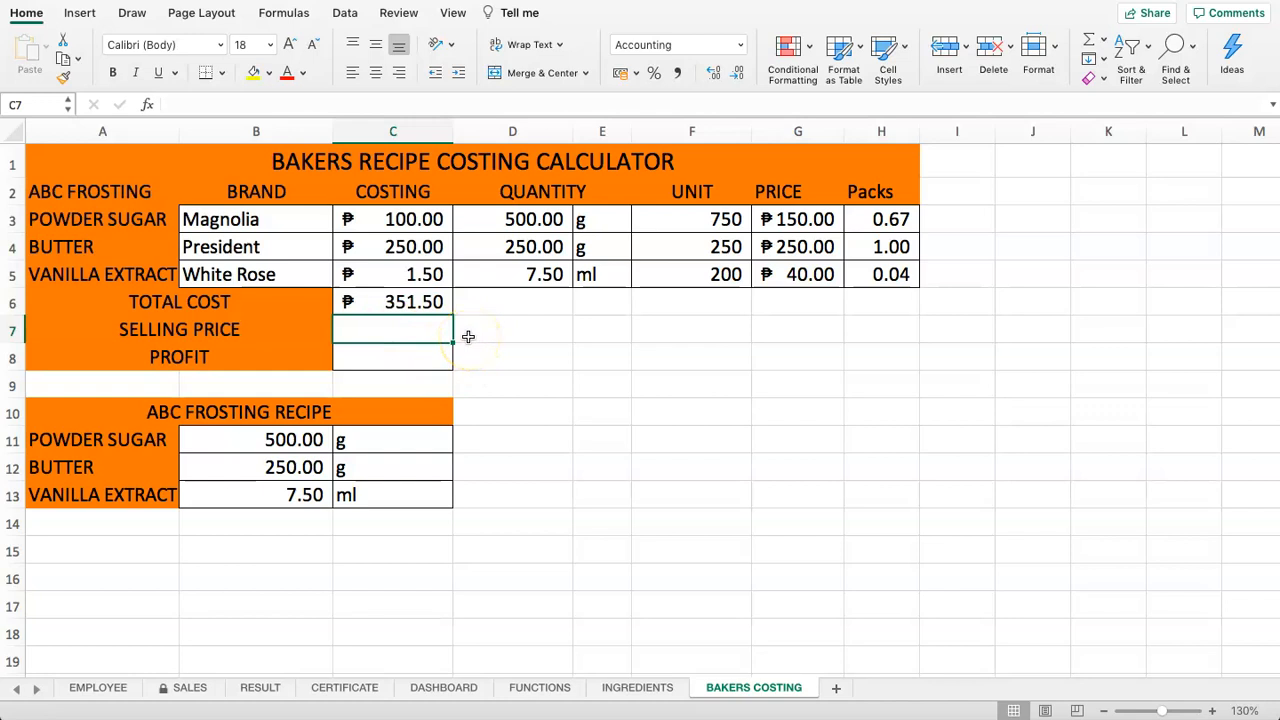
pyautogui.click(358, 300)
pyautogui.click(387, 338)
pyautogui.click(400, 310)
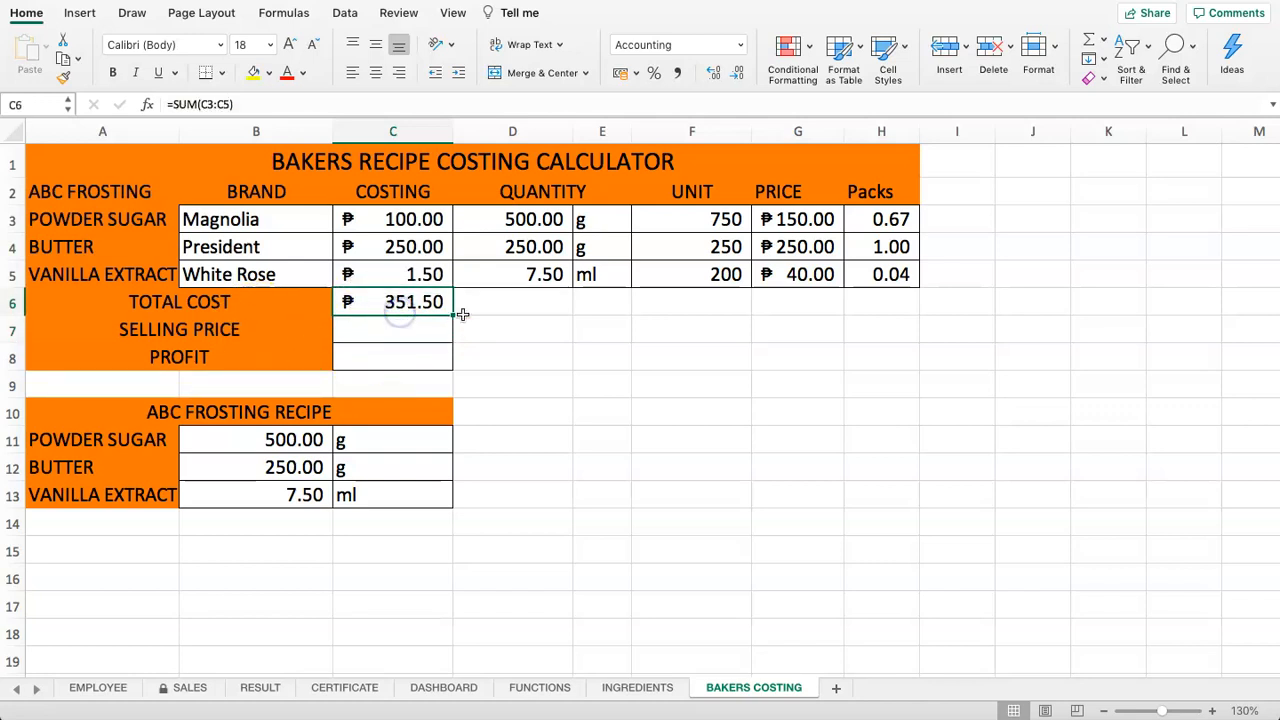
pyautogui.moveTo(328, 246); pyautogui.dragTo(551, 283)
pyautogui.click(400, 280)
# Enter a selling price of 500 in cell C7
pyautogui.click(398, 330)
pyautogui.write('500')
pyautogui.press('Return')
# Calculate the profit in cell C8 as selling price minus total cost with the formula =C7-C6
pyautogui.click(357, 362)
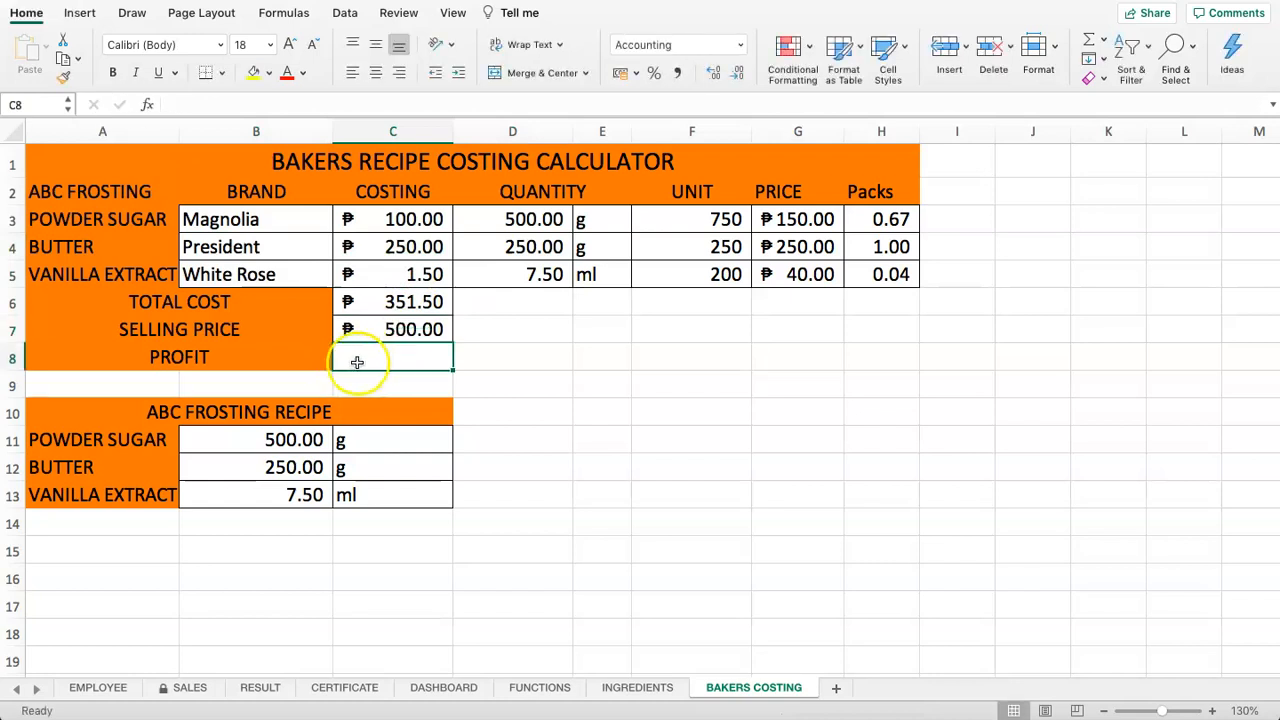
pyautogui.write('=')
pyautogui.click(384, 331)
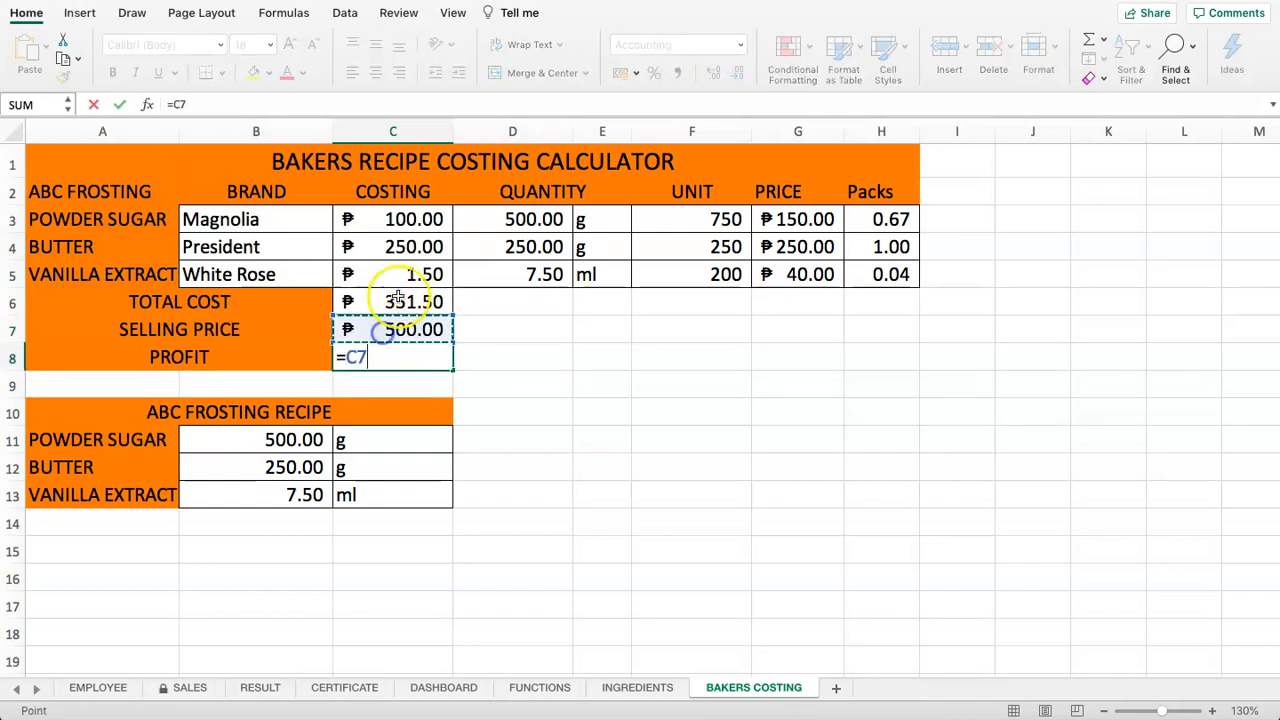
pyautogui.write('-')
pyautogui.click(375, 300)
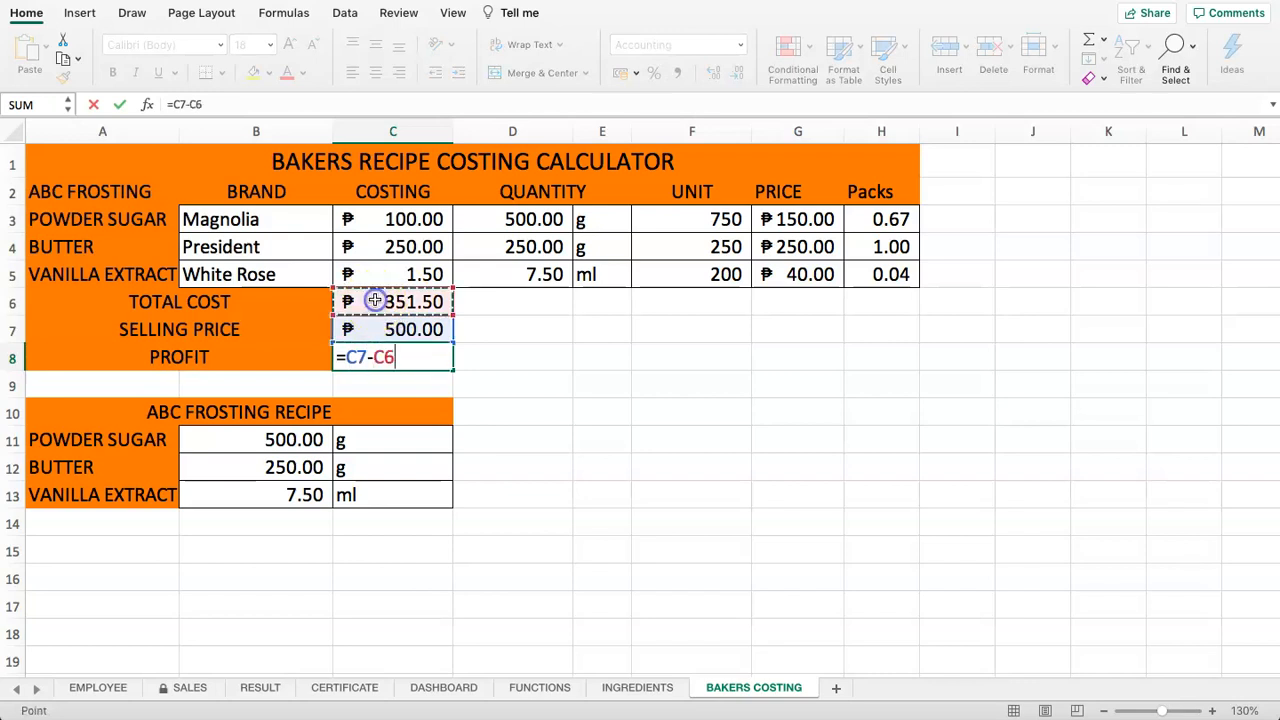
pyautogui.press('Return')
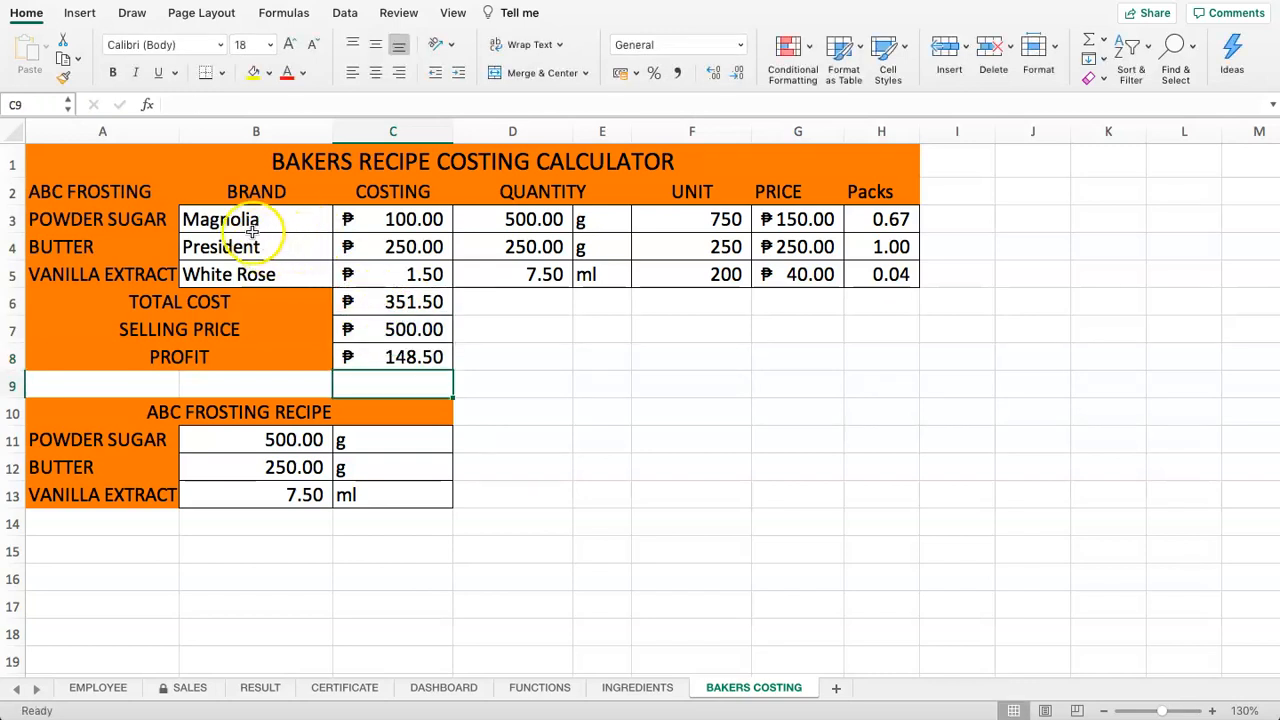
pyautogui.moveTo(253, 229); pyautogui.dragTo(252, 268)
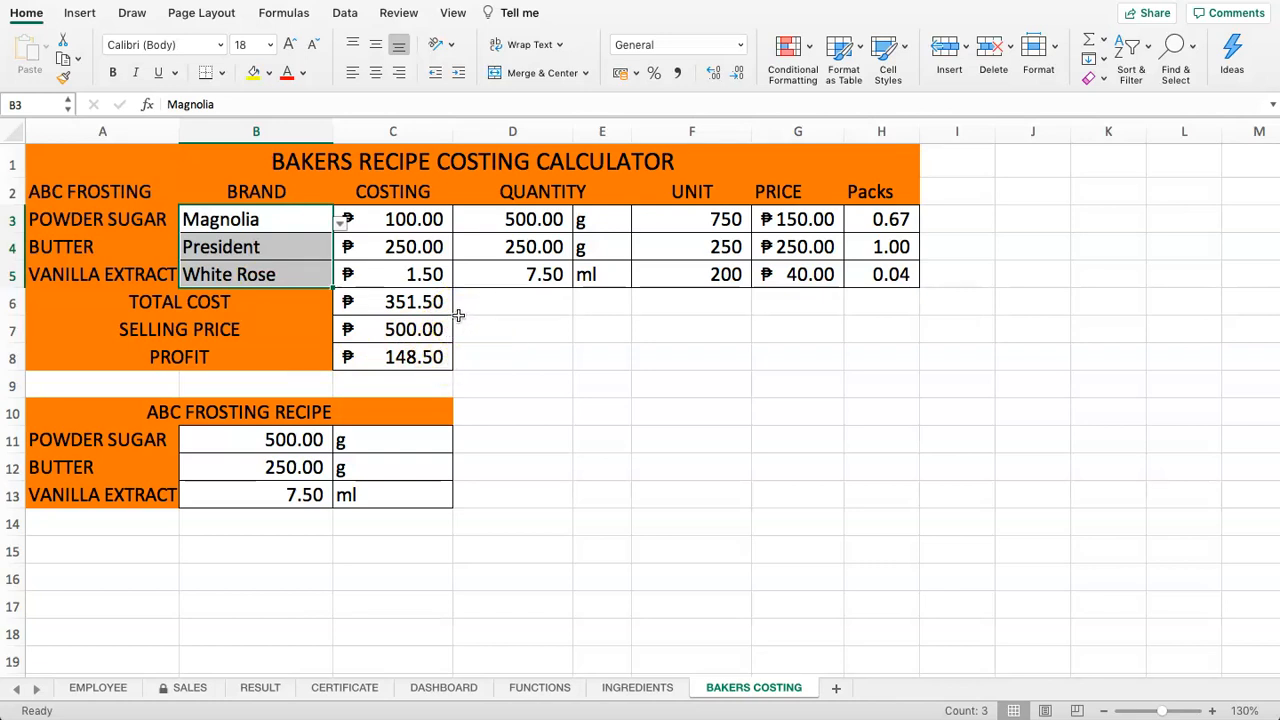
pyautogui.click(385, 329)
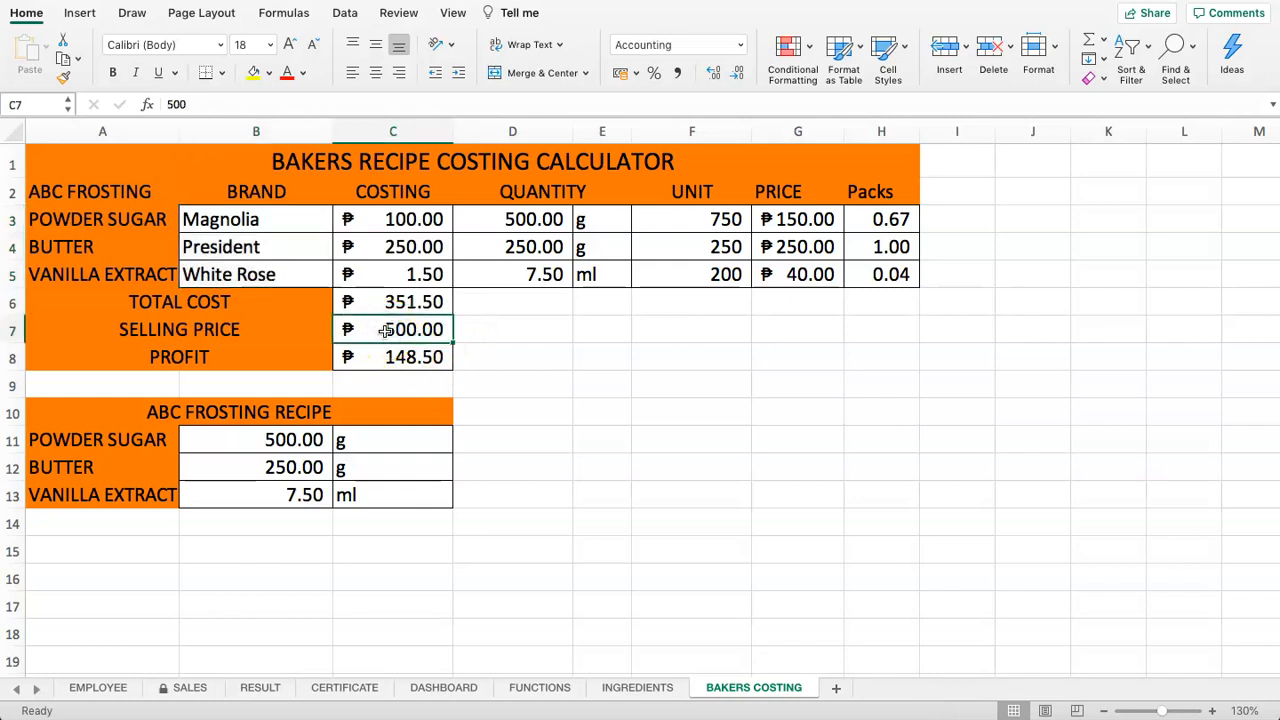
pyautogui.click(350, 357)
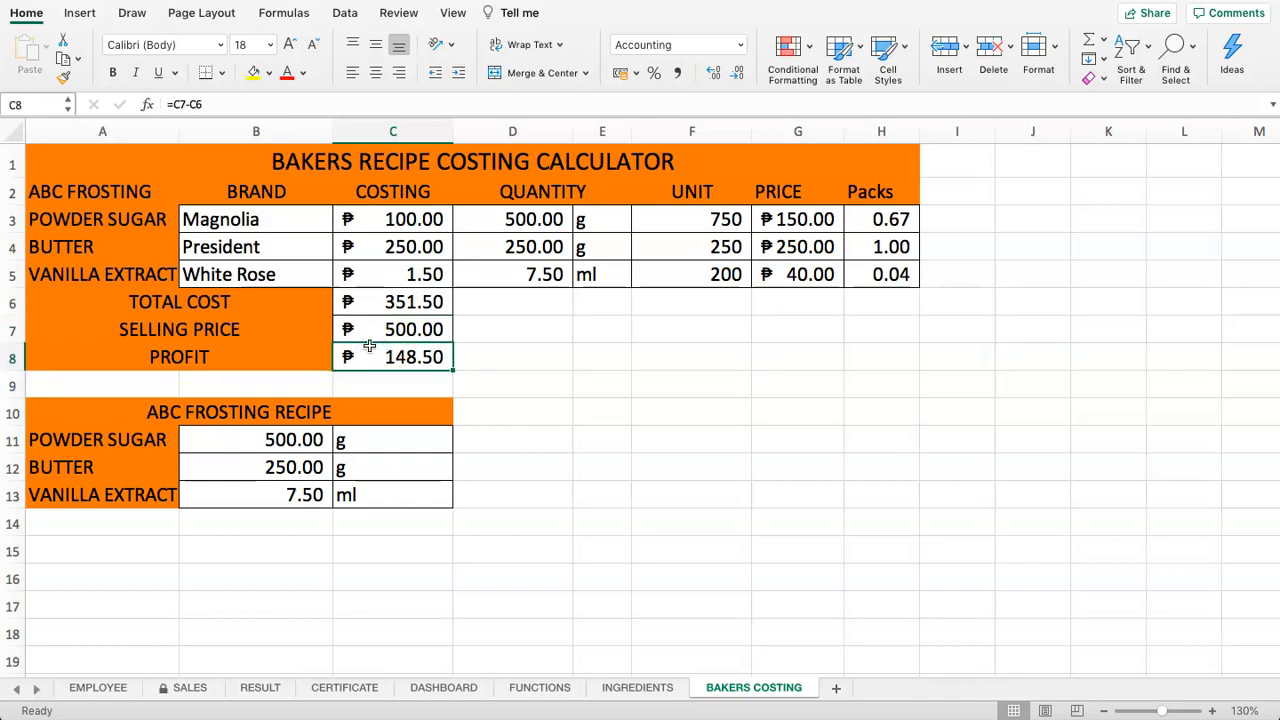
pyautogui.moveTo(430, 360); pyautogui.dragTo(393, 358)
pyautogui.click(500, 360)
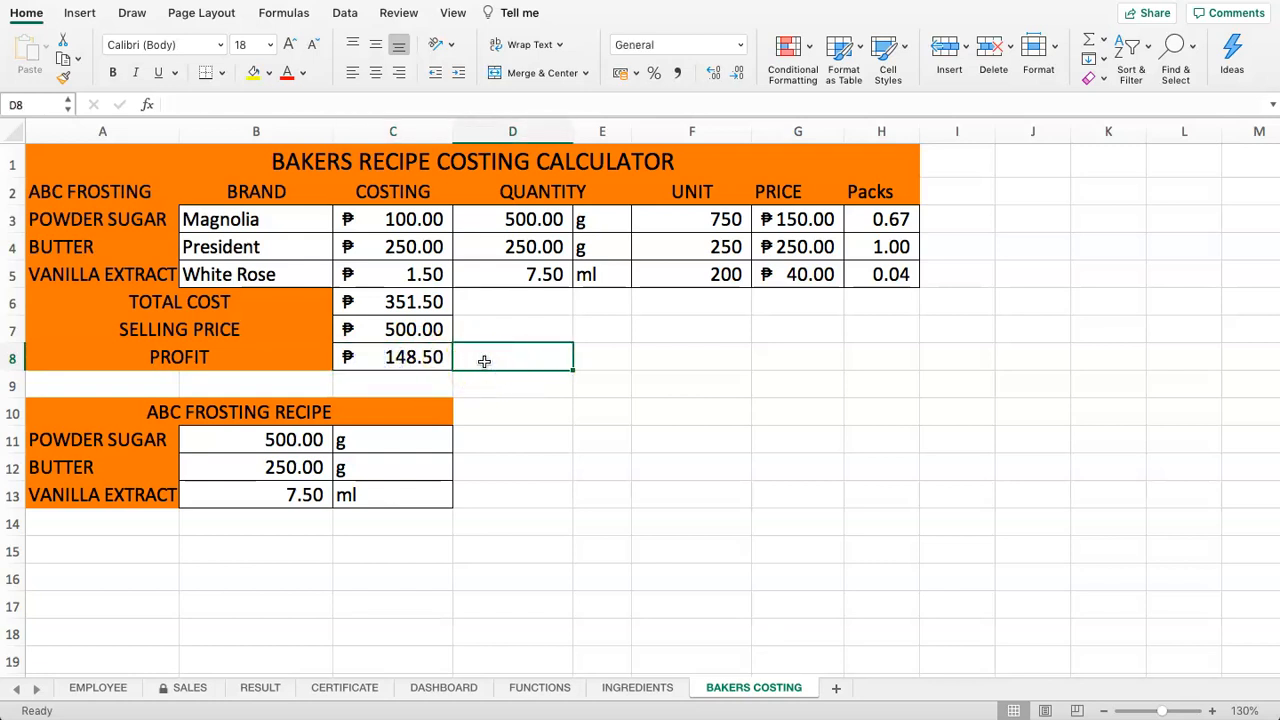
pyautogui.click(490, 364)
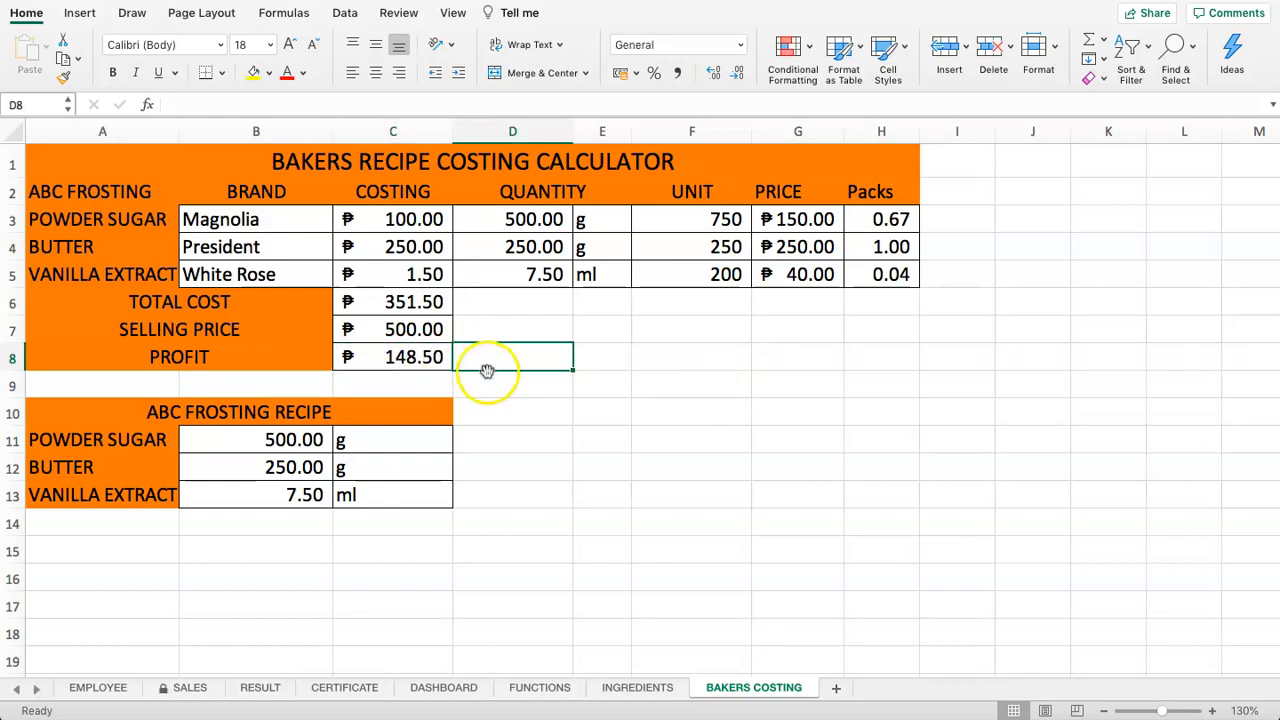
# Apply the uncircled check mark, exclamation mark and cross icon set to profit cell C8 as conditional formatting
pyautogui.click(380, 360)
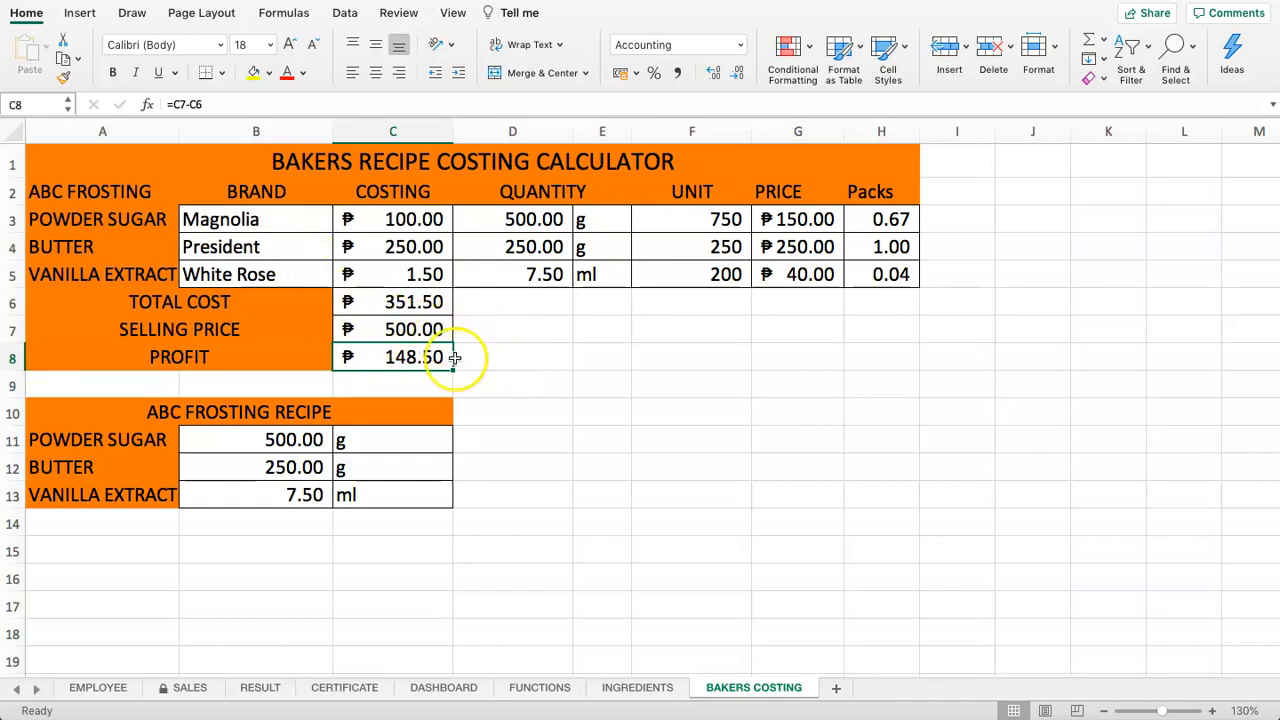
pyautogui.click(789, 55)
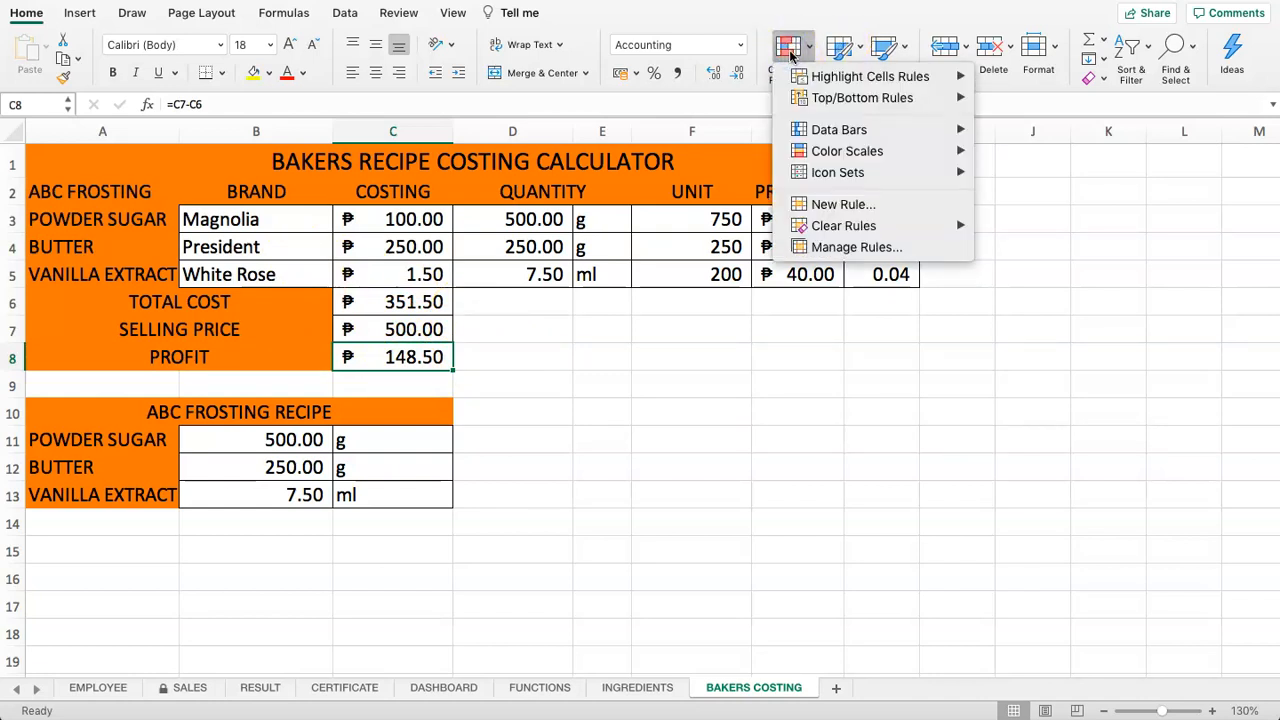
pyautogui.moveTo(805, 78)
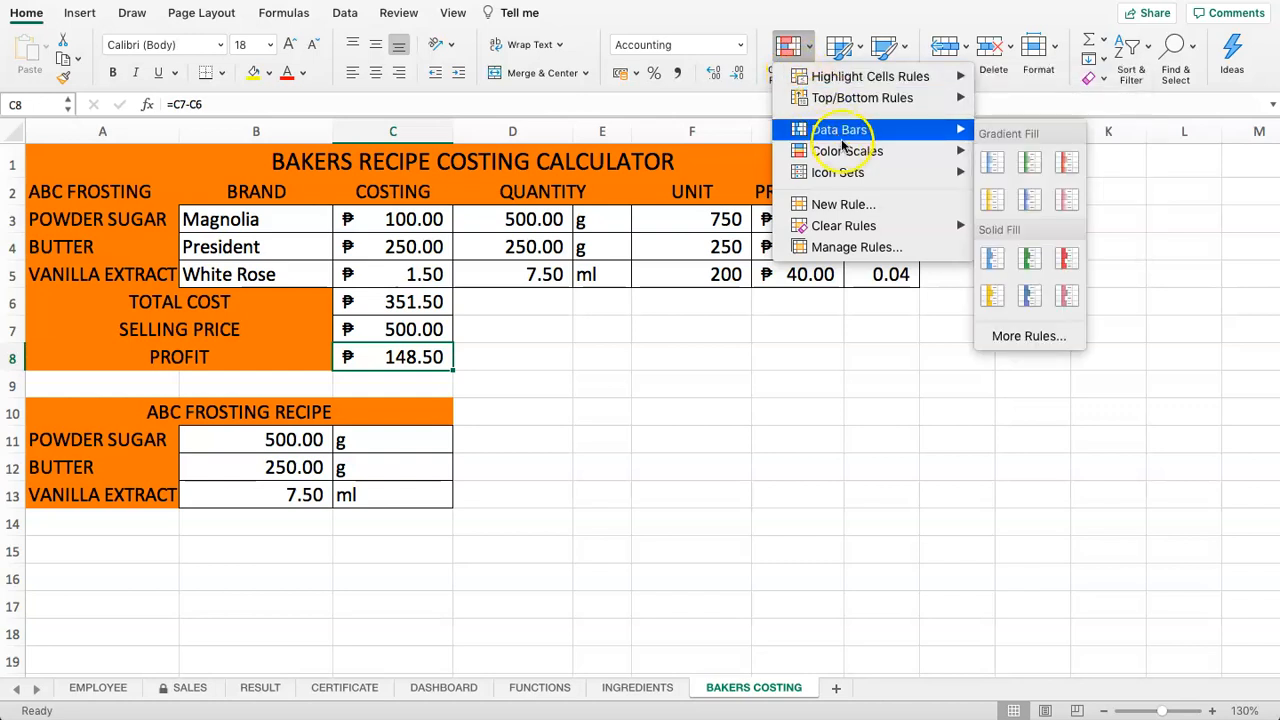
pyautogui.moveTo(843, 152)
pyautogui.moveTo(853, 174)
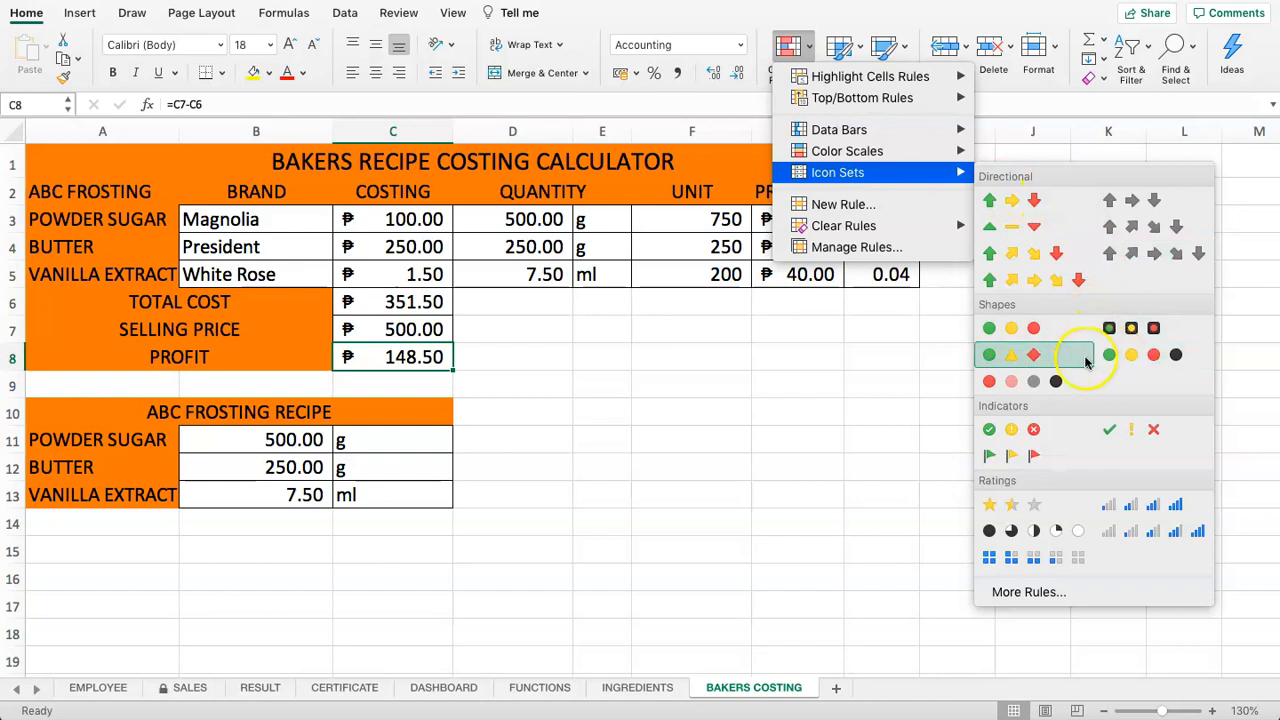
pyautogui.click(1118, 434)
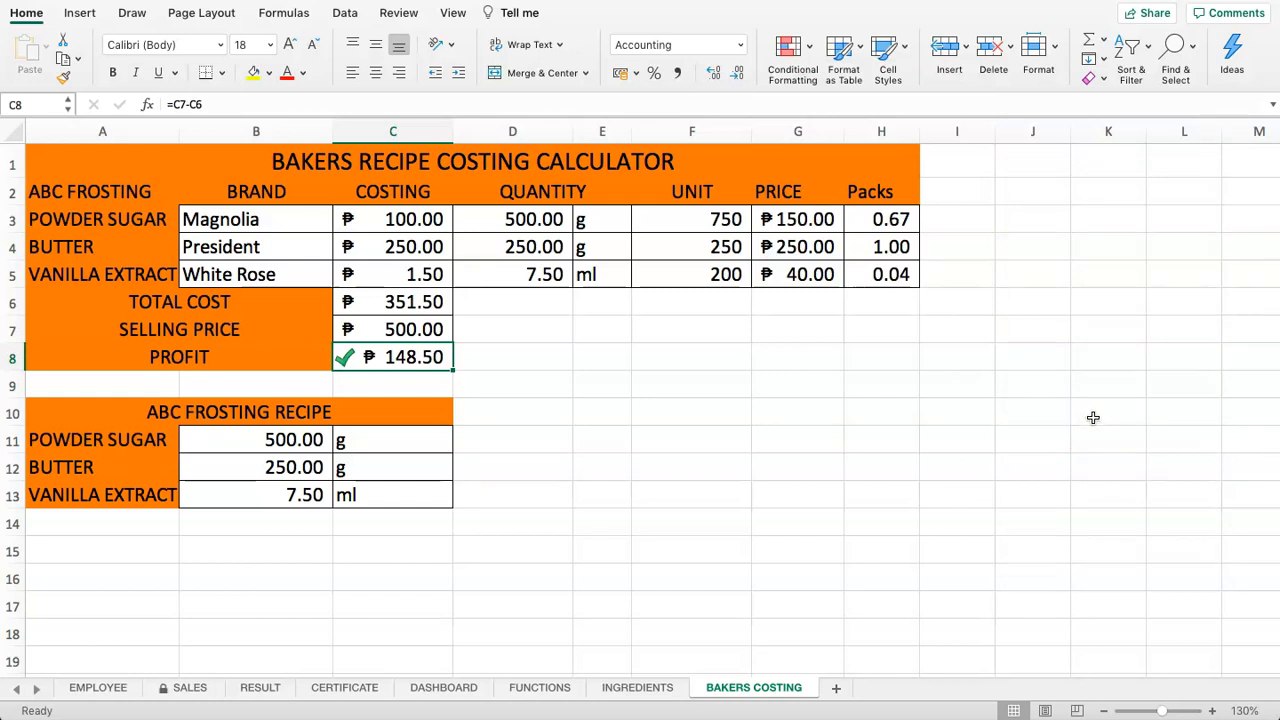
pyautogui.click(493, 357)
pyautogui.moveTo(418, 302); pyautogui.dragTo(425, 363)
pyautogui.click(554, 380)
pyautogui.click(379, 360)
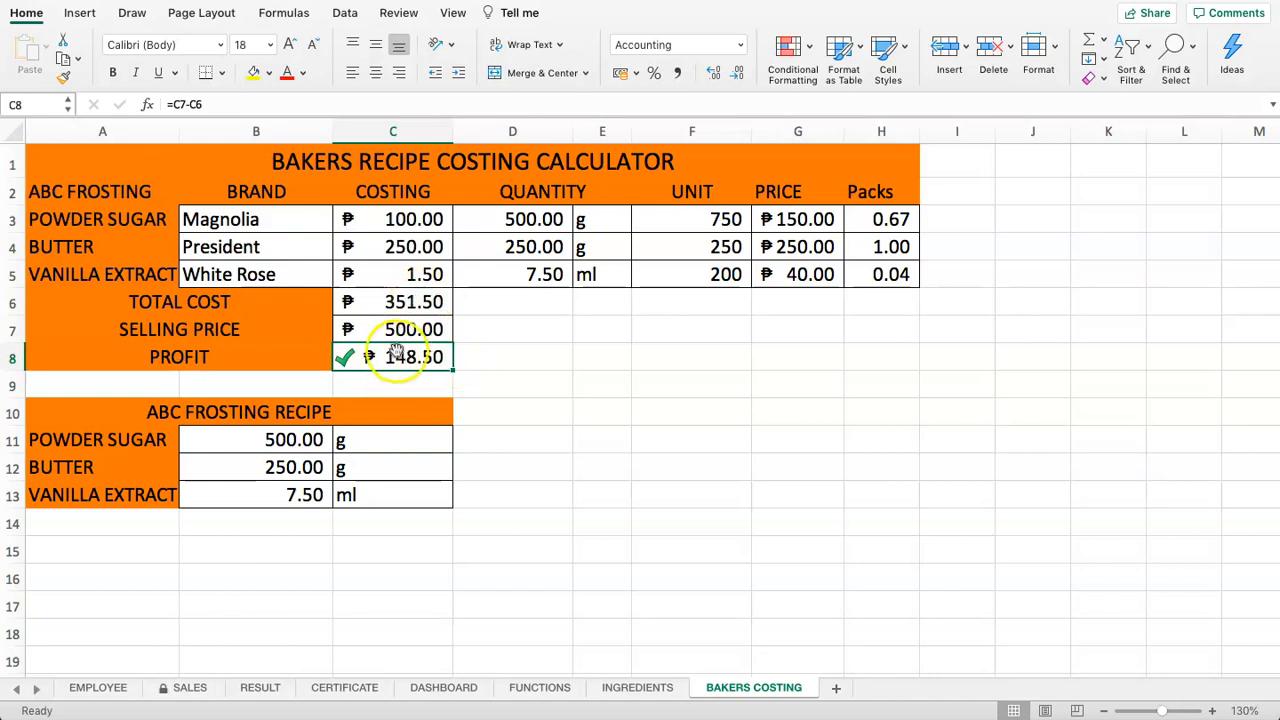
pyautogui.moveTo(390, 318); pyautogui.dragTo(380, 360)
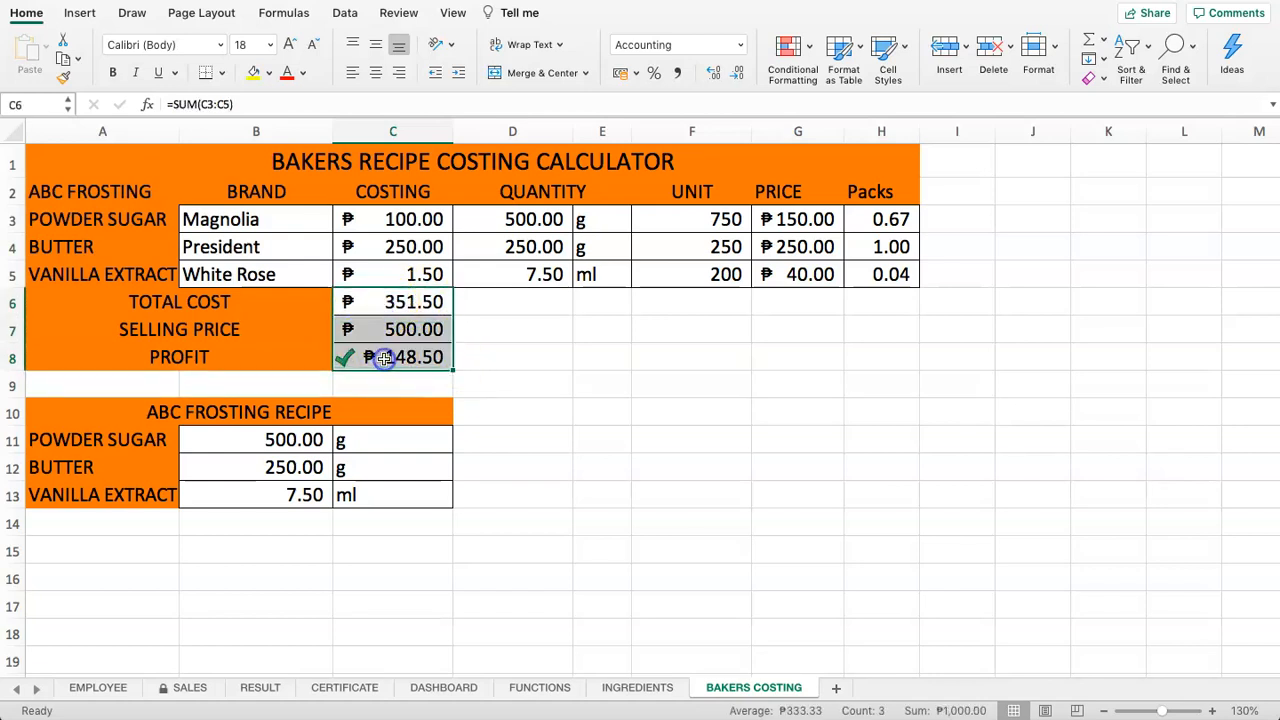
# Open the icon set rule of profit cell C8 for editing from its conditional formatting rules
pyautogui.click(423, 357)
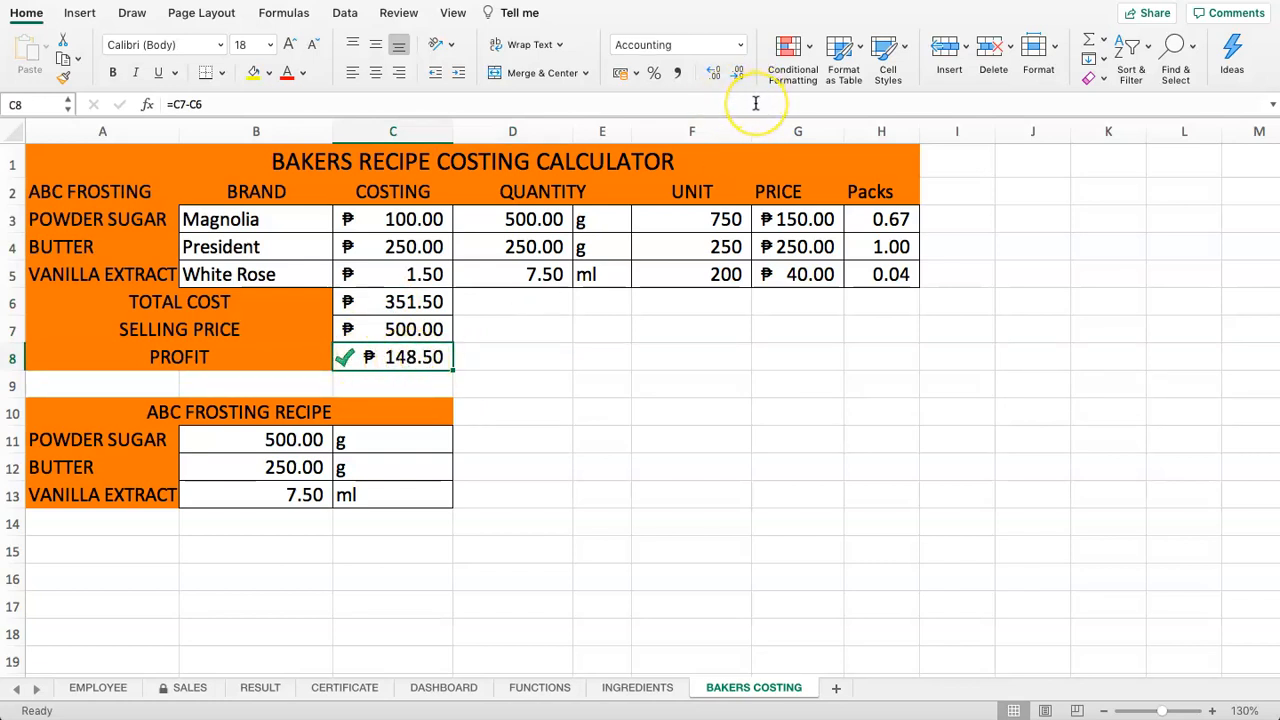
pyautogui.click(797, 58)
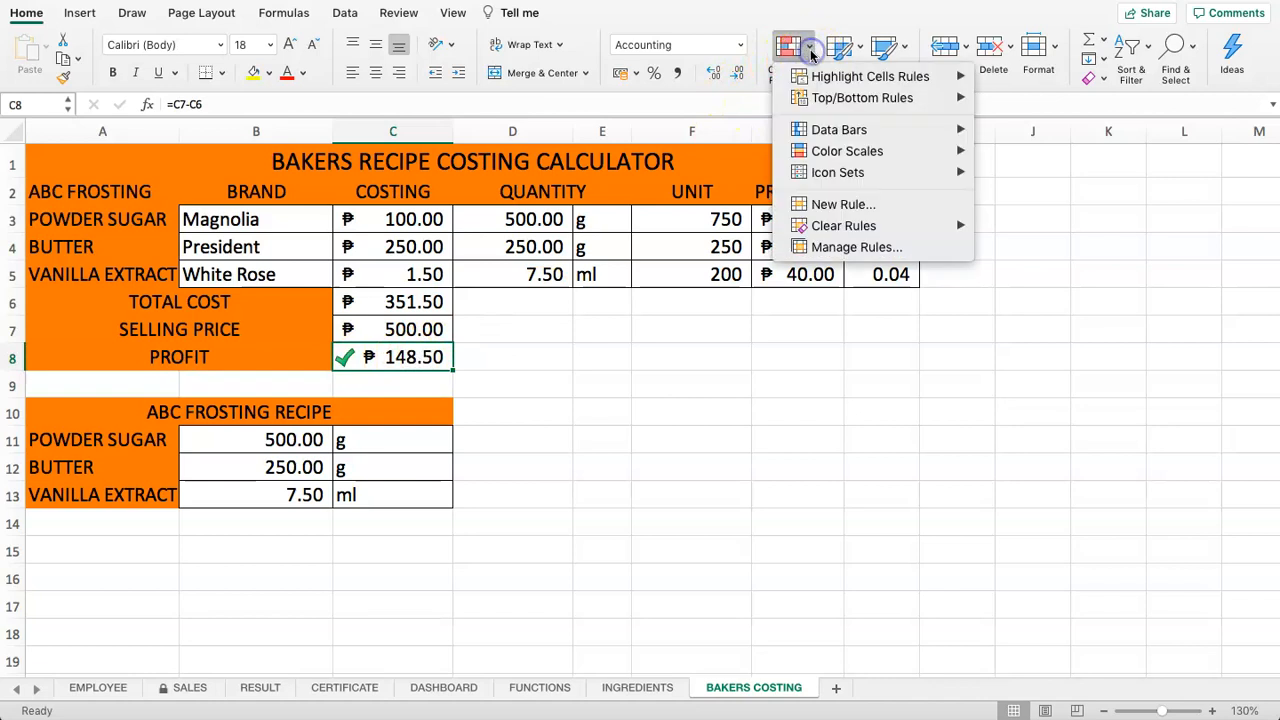
pyautogui.click(849, 248)
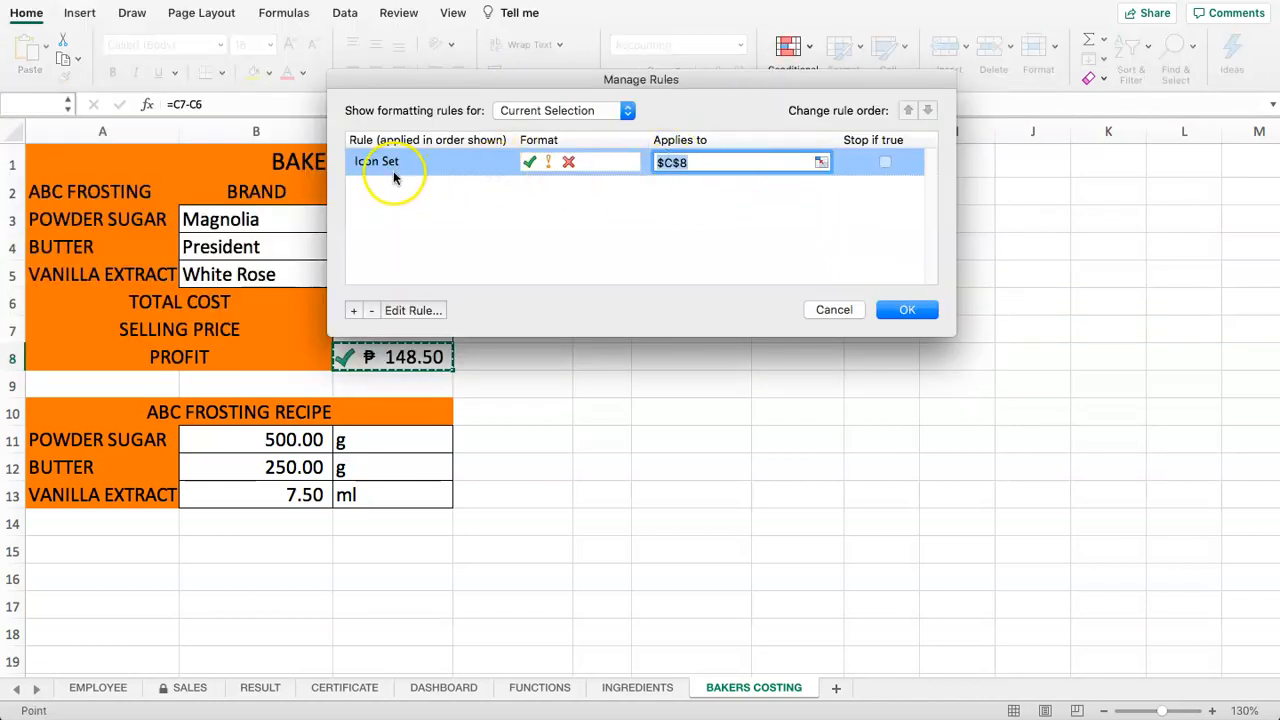
pyautogui.moveTo(738, 90); pyautogui.dragTo(866, 155)
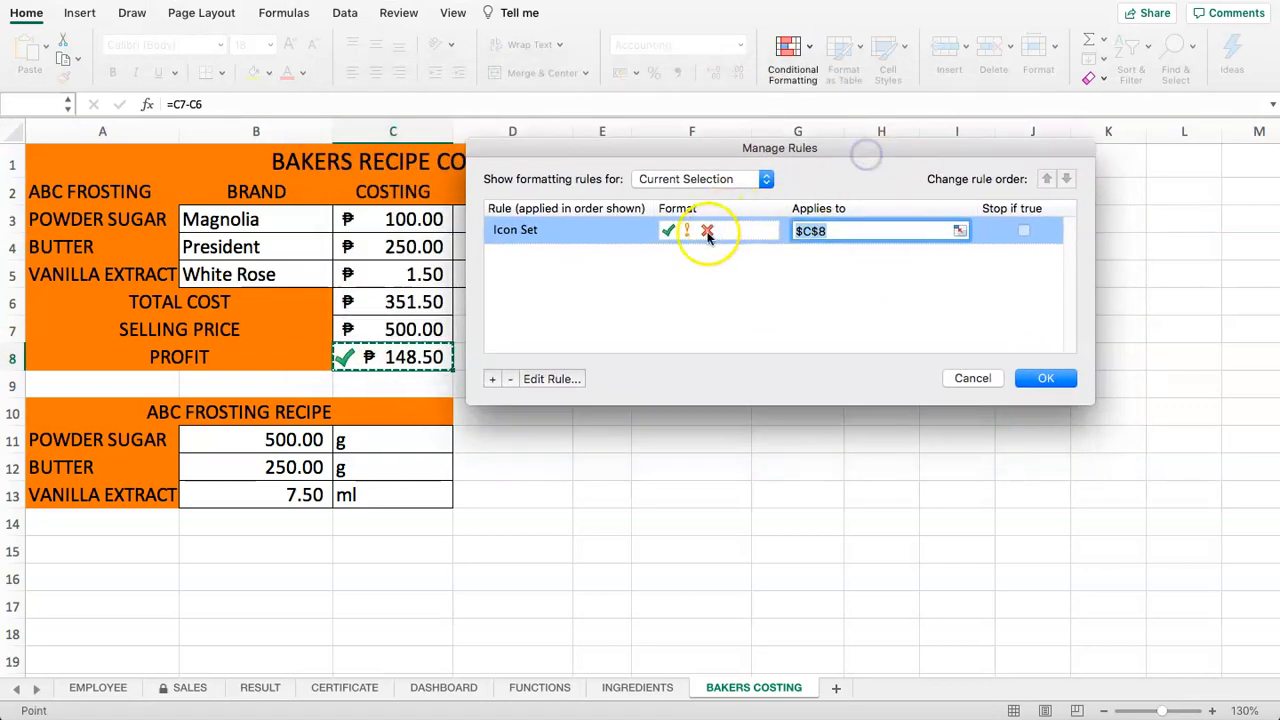
pyautogui.doubleClick(580, 232)
pyautogui.moveTo(620, 68); pyautogui.dragTo(785, 121)
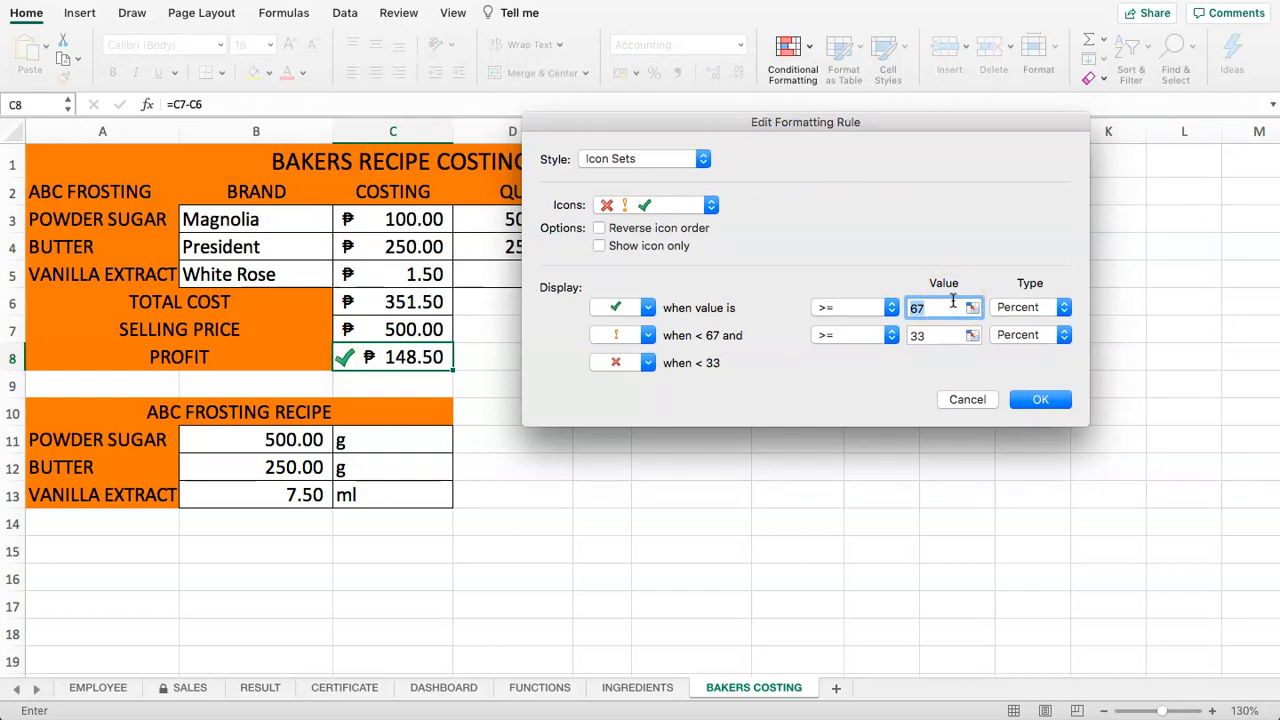
# Set the green check mark to display when the value is >= 150, using the Number type
pyautogui.click(1036, 308)
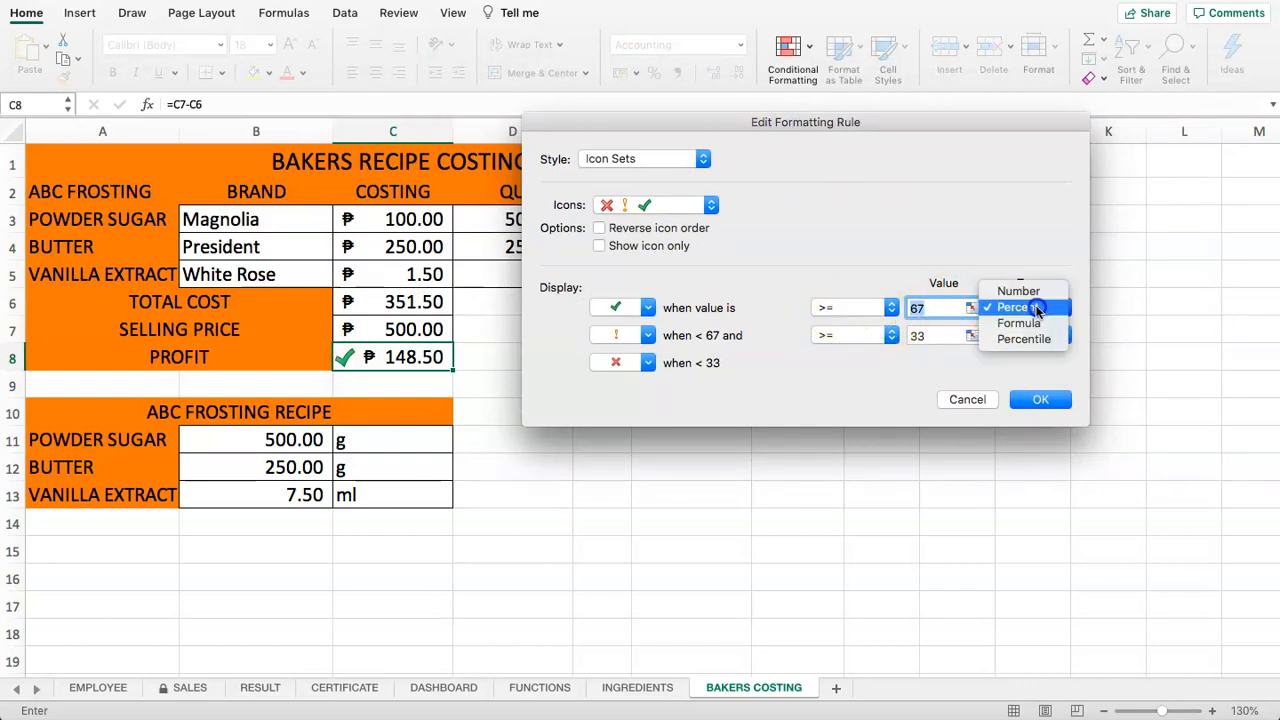
pyautogui.click(1051, 340)
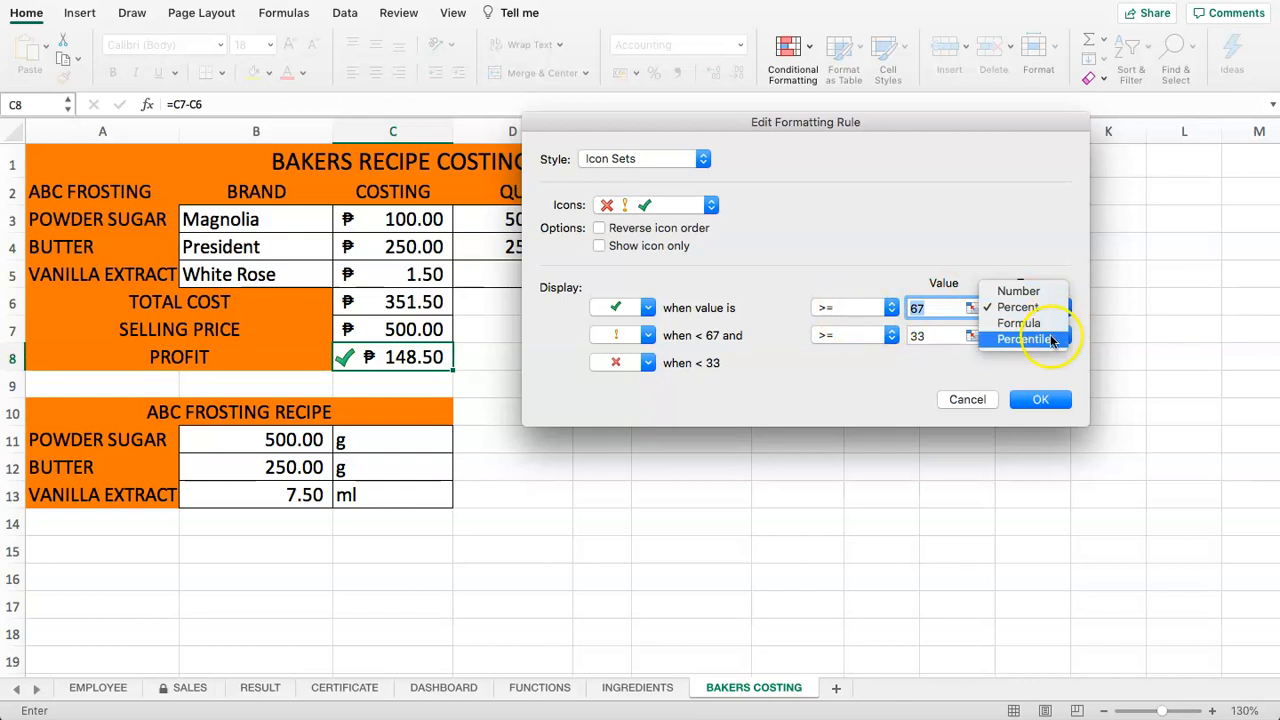
pyautogui.click(1020, 290)
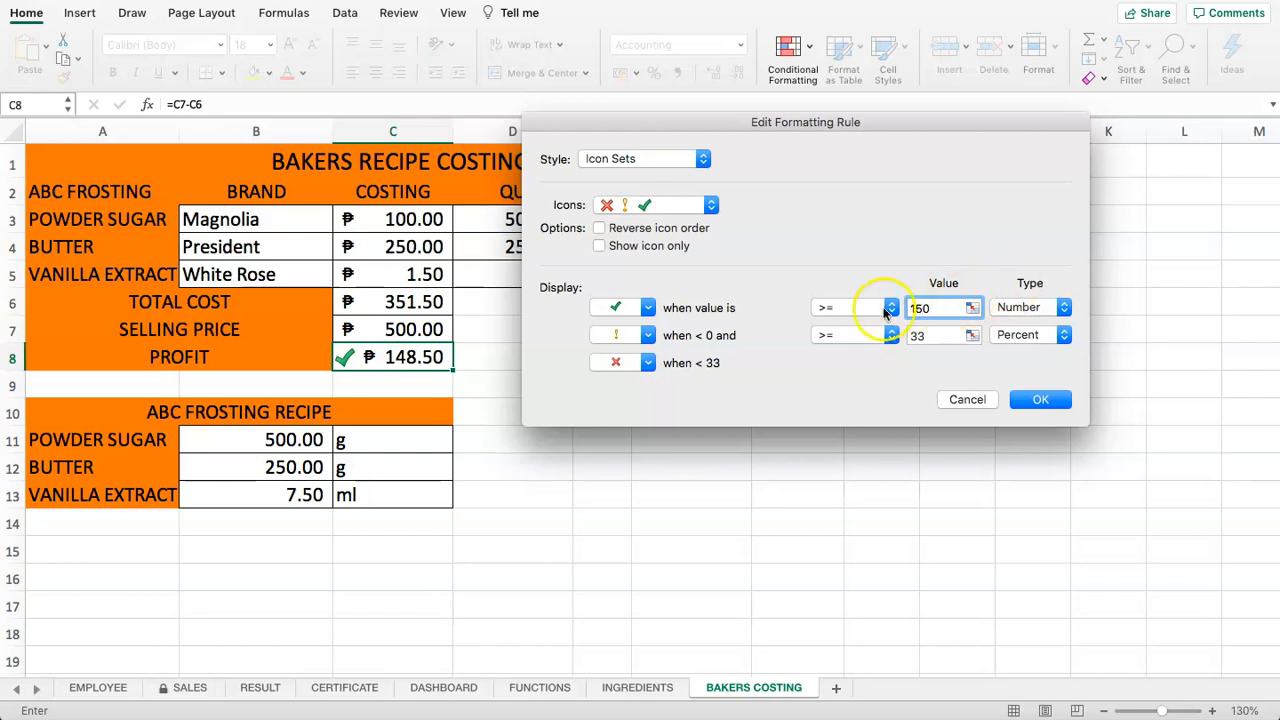
pyautogui.click(889, 307)
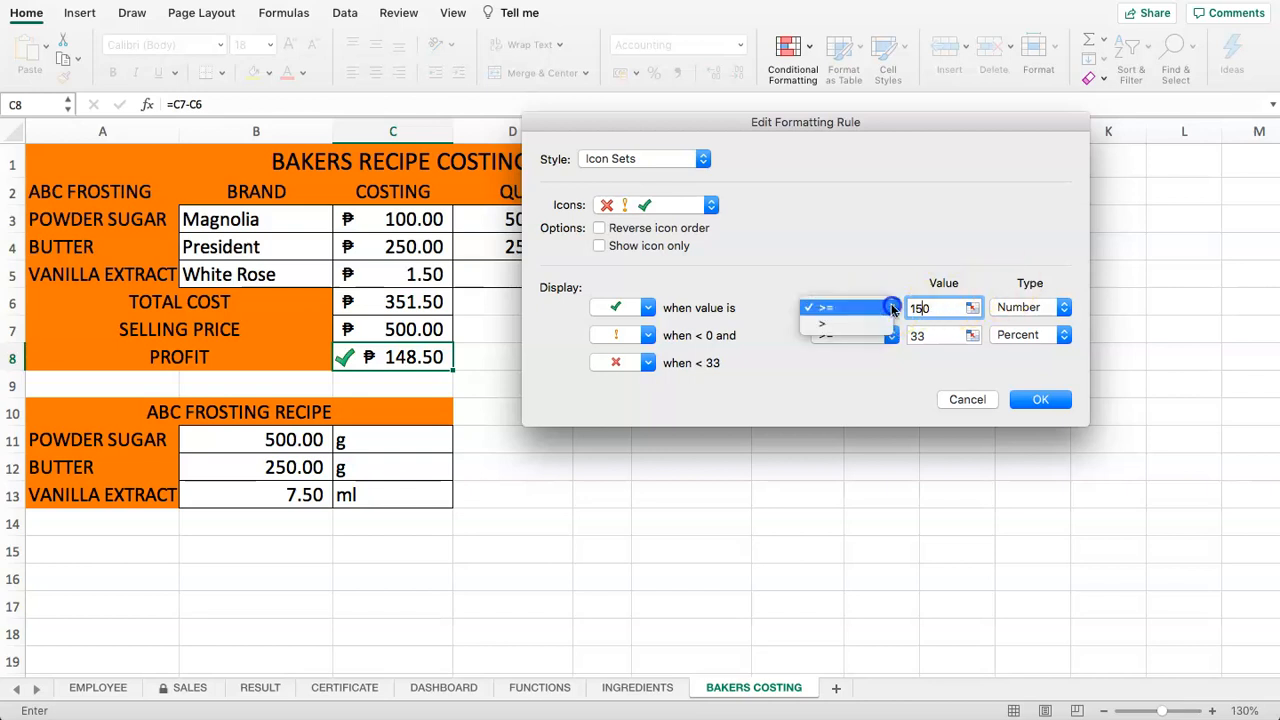
pyautogui.click(830, 310)
# Set the exclamation mark's threshold to >= 140 with the Number type and accept the edited rule
pyautogui.click(936, 335)
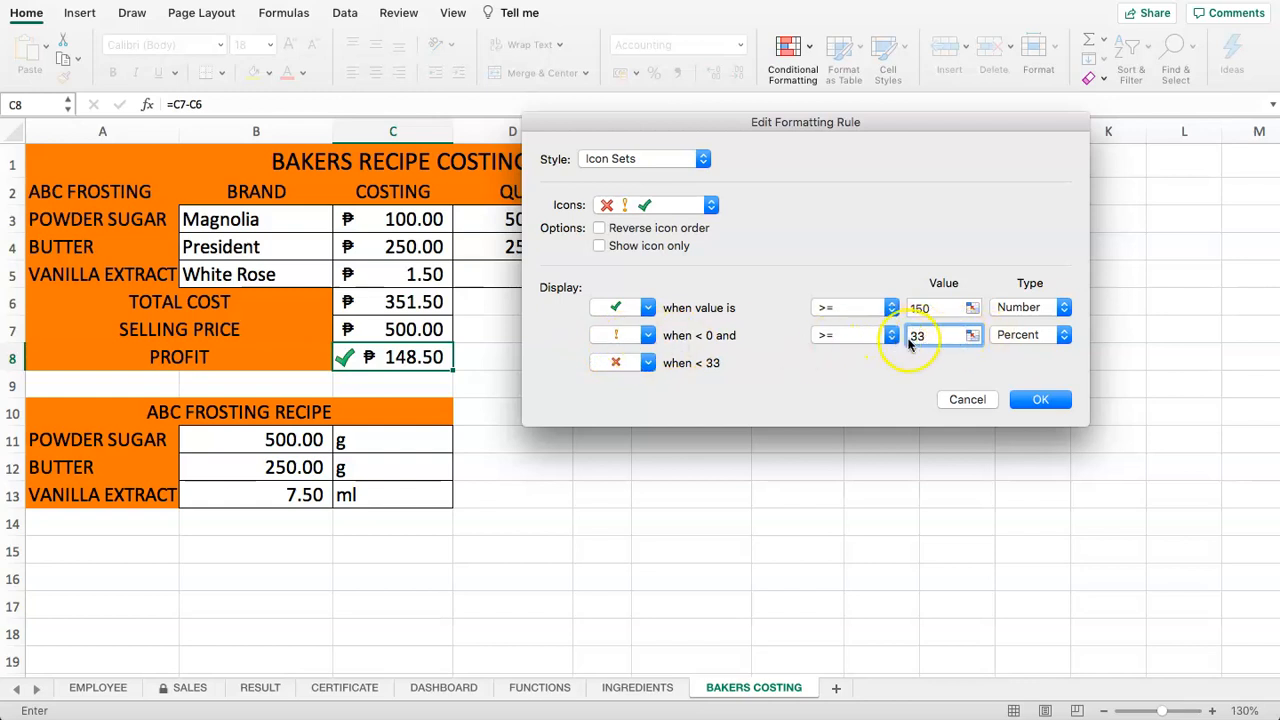
pyautogui.doubleClick(902, 336)
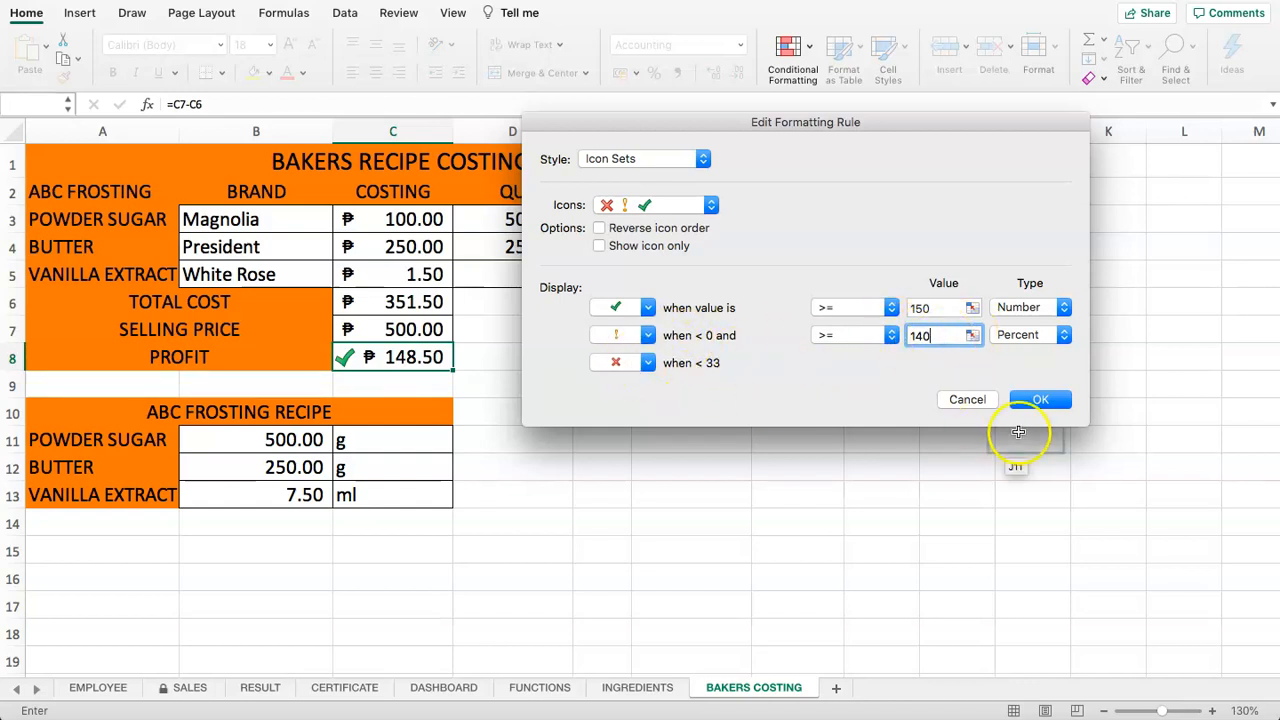
pyautogui.click(1030, 335)
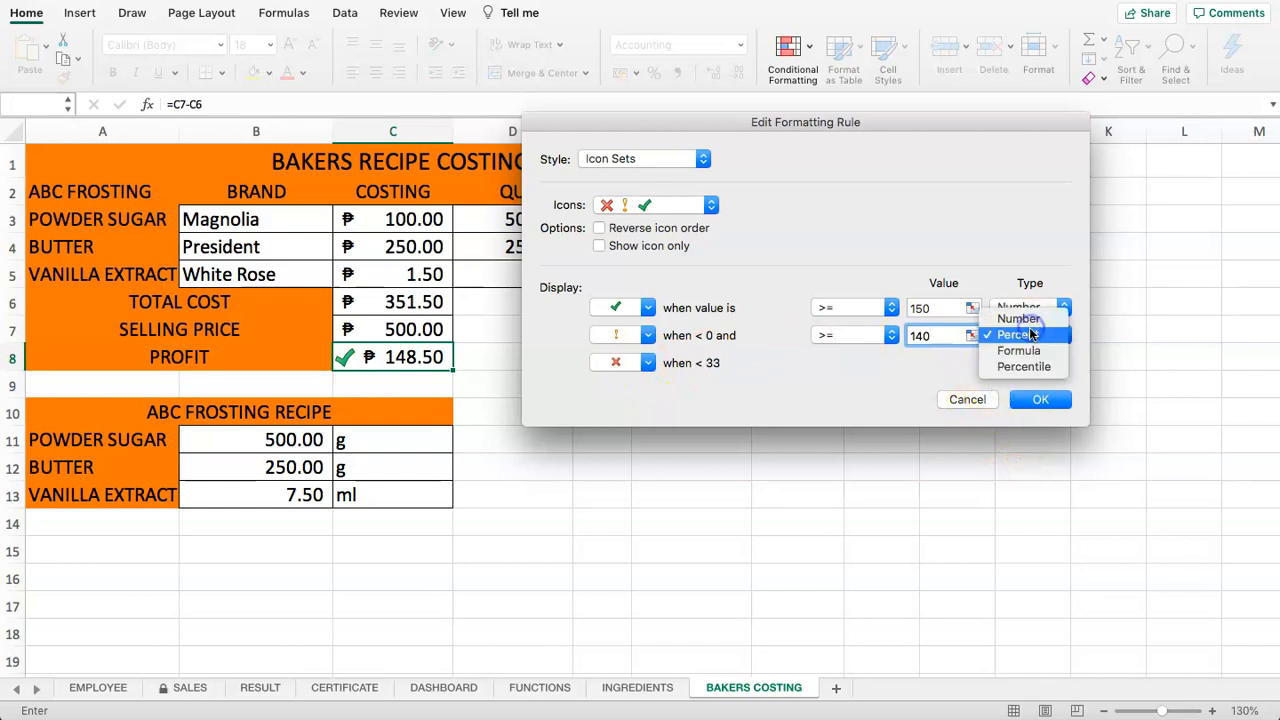
pyautogui.click(1018, 318)
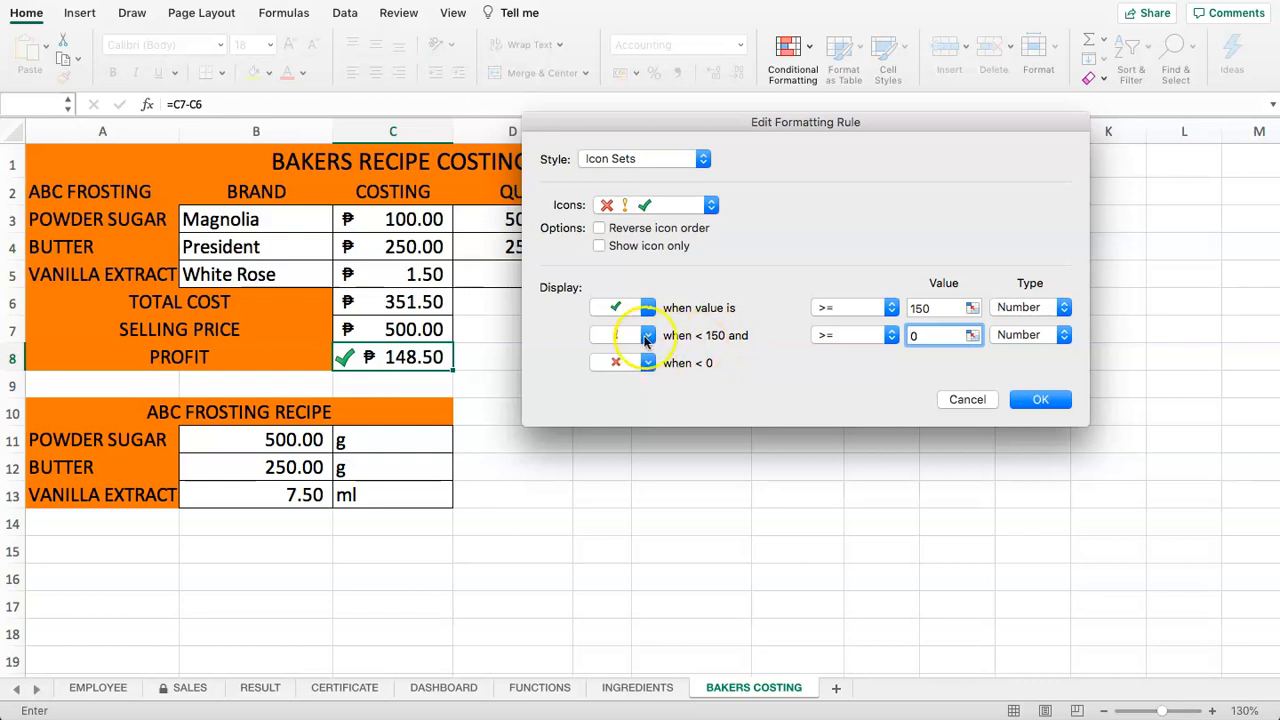
pyautogui.write('14')
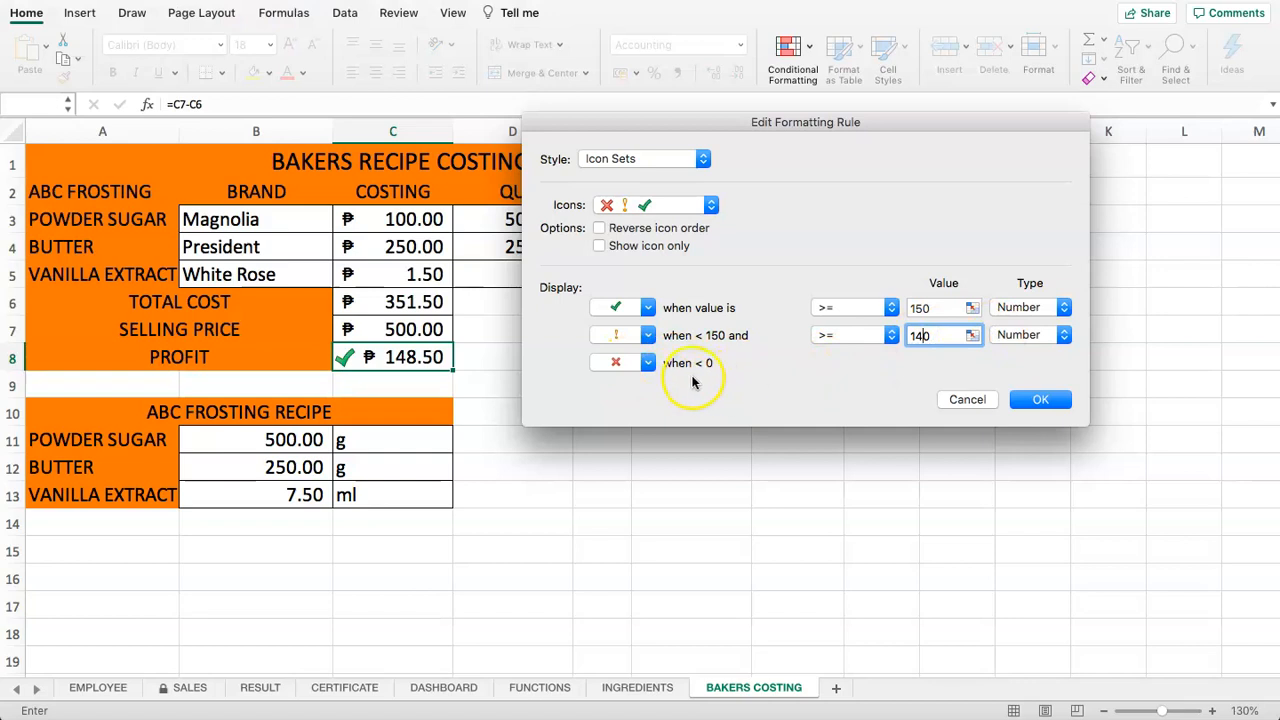
pyautogui.click(1040, 402)
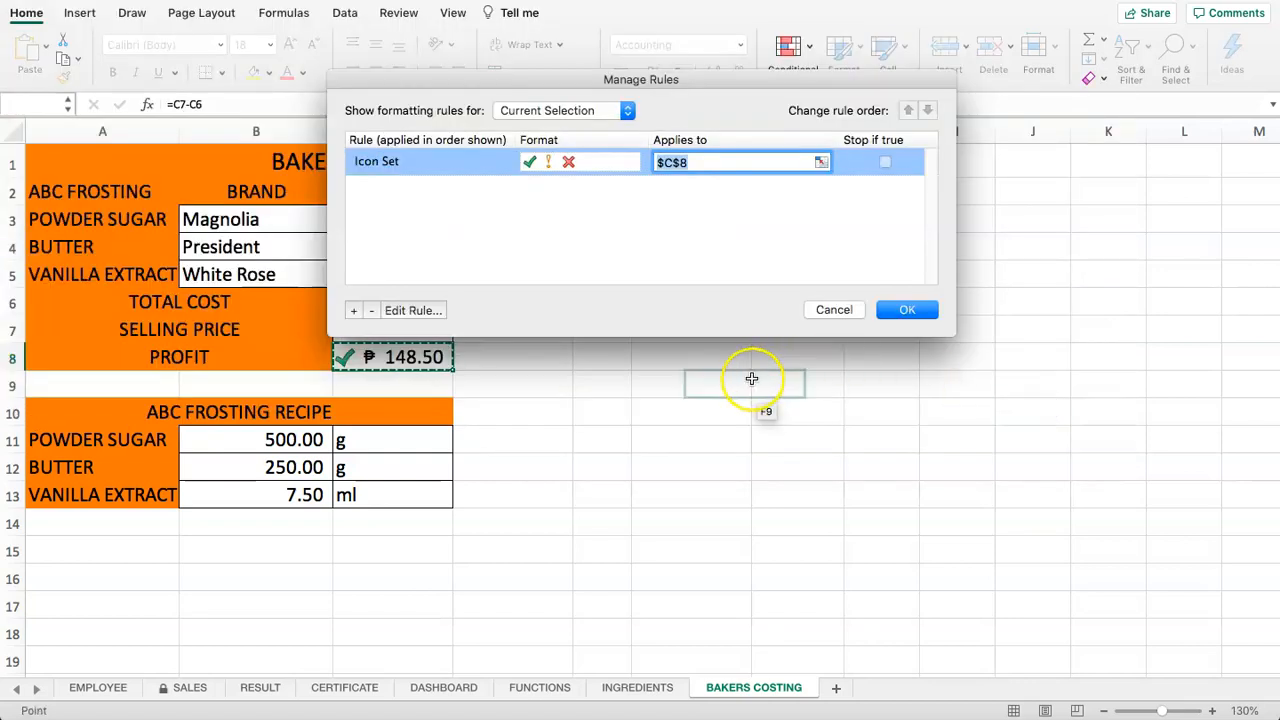
# Apply the edited icon set rule to profit cell C8 and check the icon shown beside the profit
pyautogui.click(905, 311)
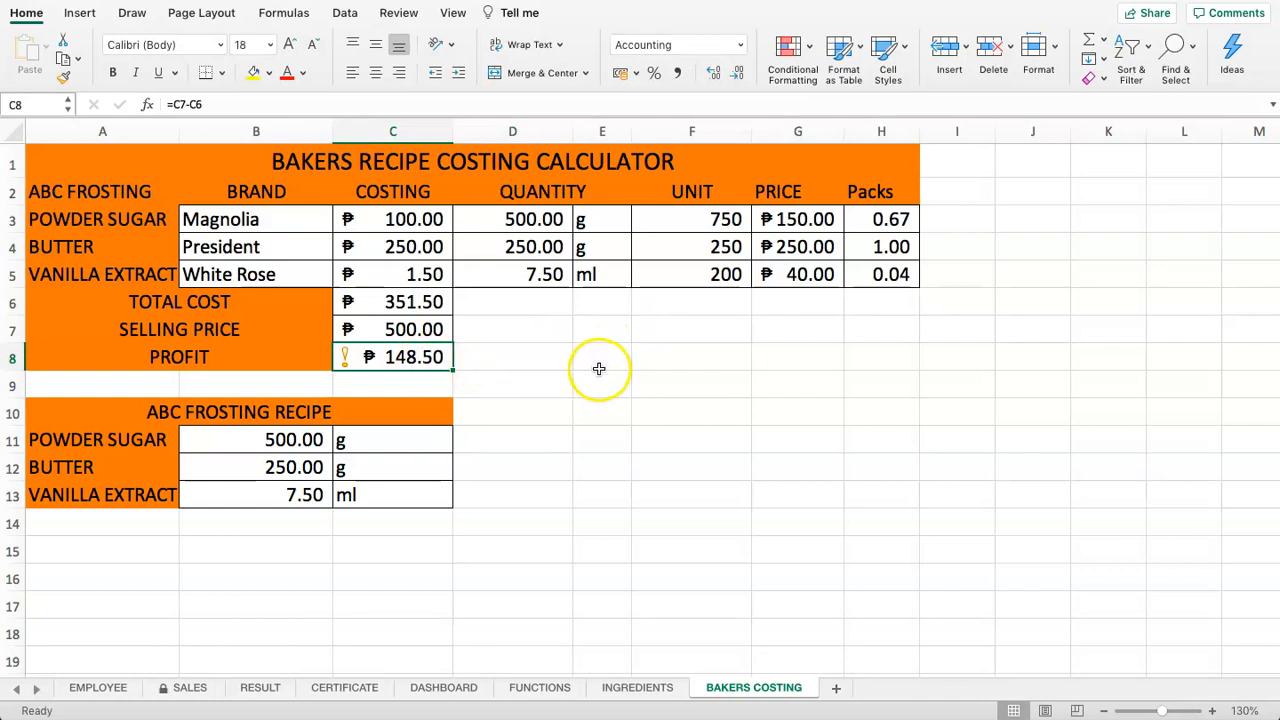
pyautogui.click(486, 360)
pyautogui.click(418, 358)
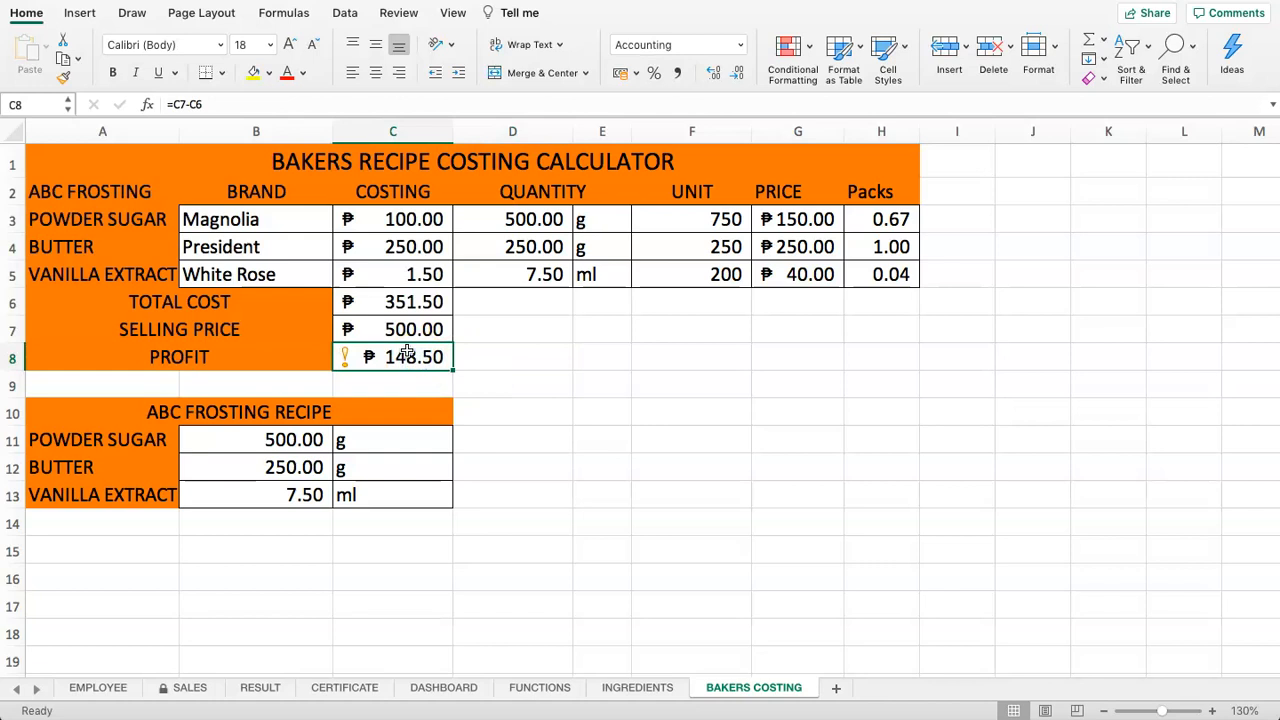
pyautogui.click(494, 366)
pyautogui.click(346, 357)
# Switch the butter brand in B4 to Anchor and review the profit, ingredient costs and total cost
pyautogui.click(390, 242)
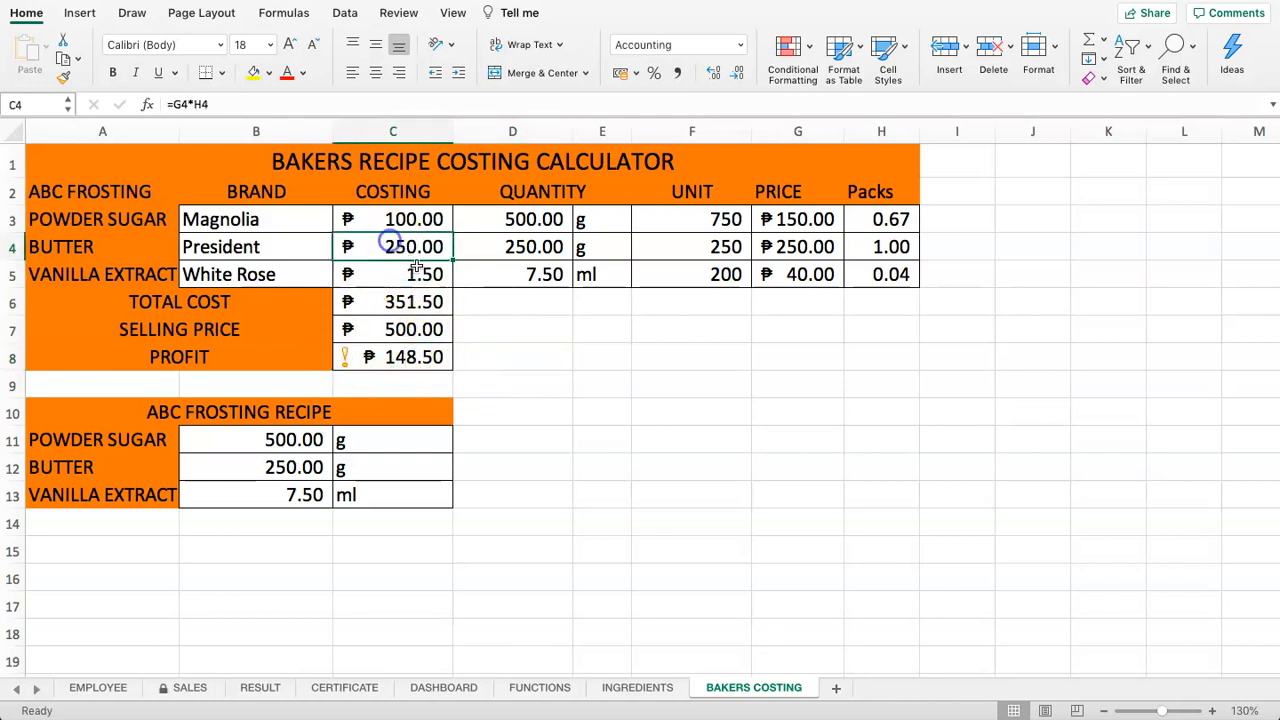
pyautogui.click(295, 248)
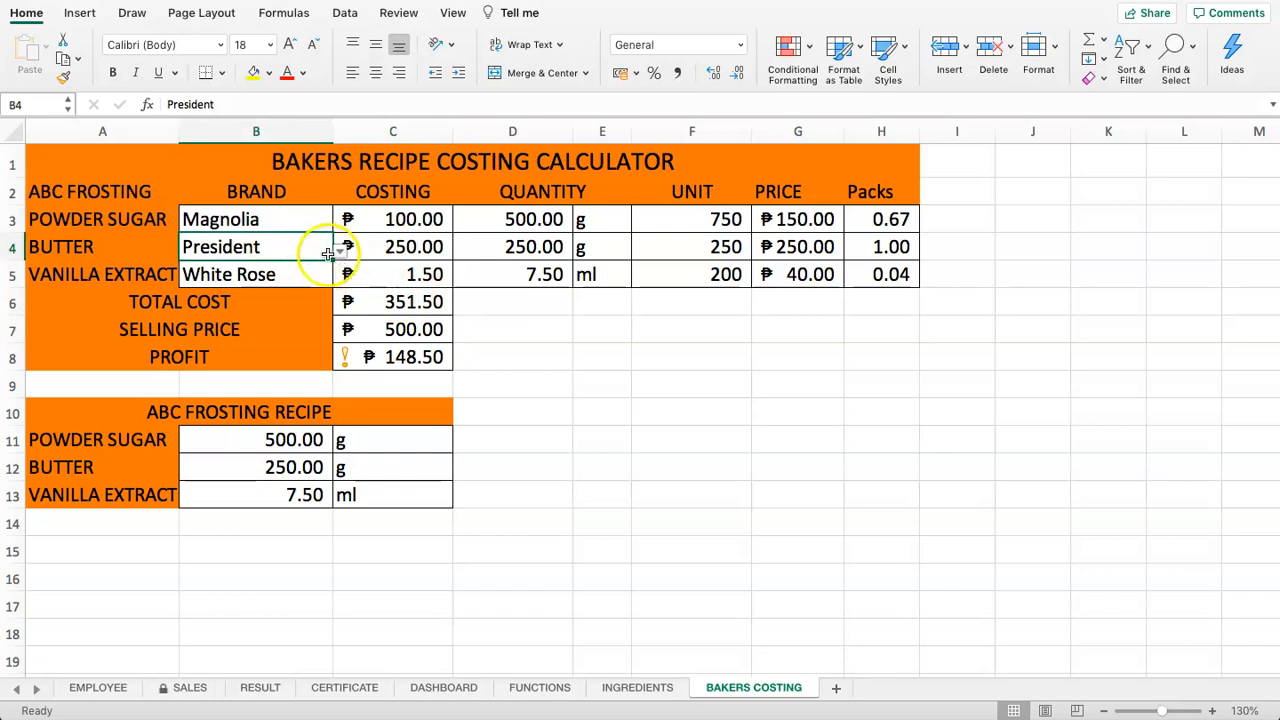
pyautogui.click(340, 251)
pyautogui.click(250, 270)
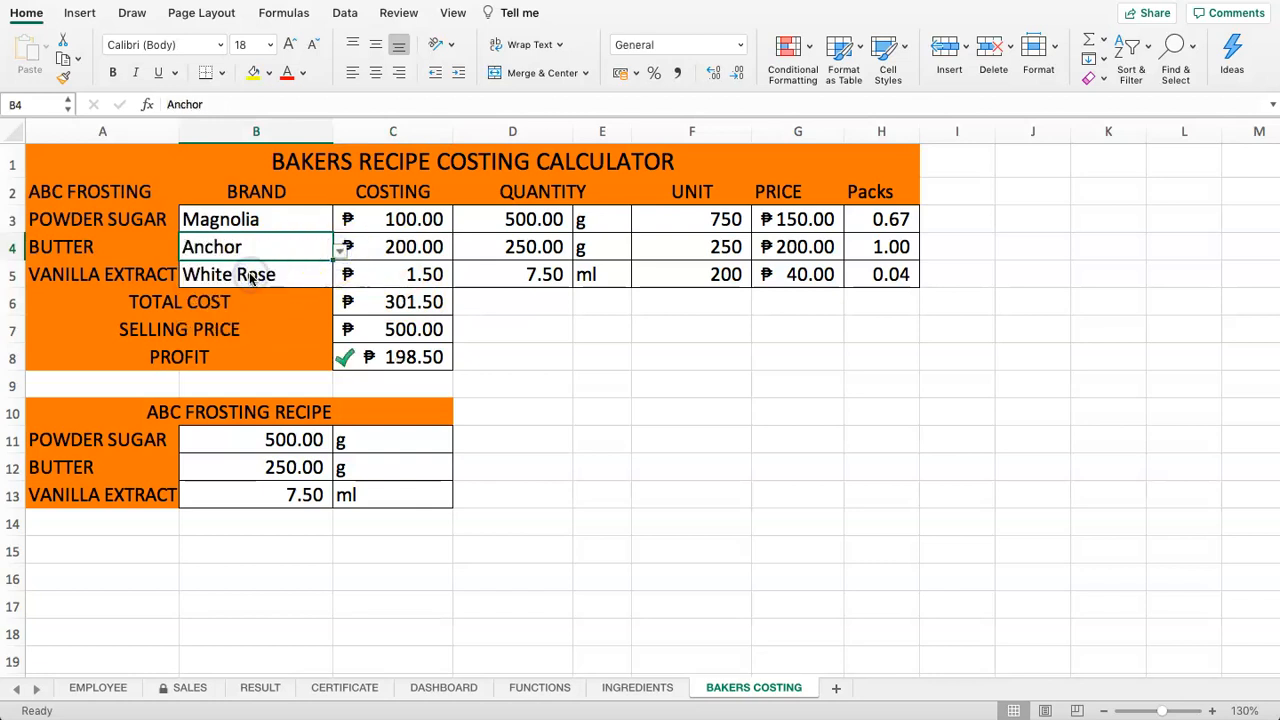
pyautogui.click(385, 246)
pyautogui.click(406, 354)
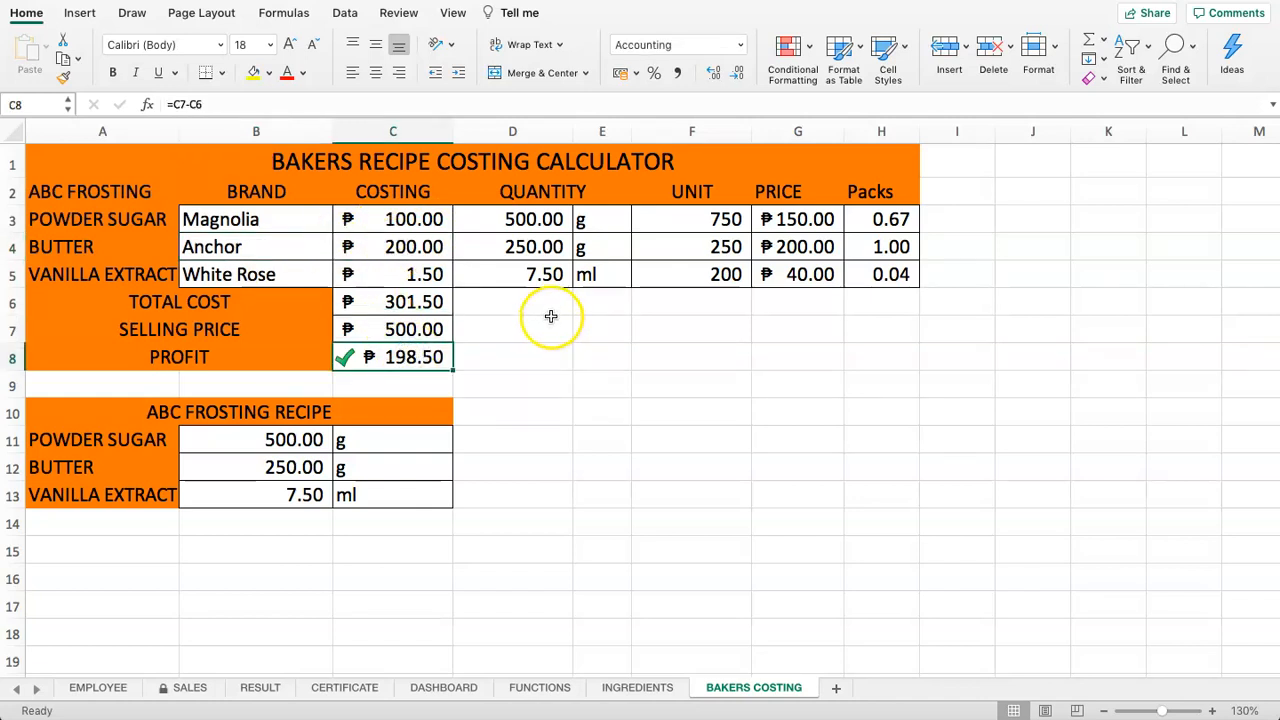
pyautogui.moveTo(414, 220); pyautogui.dragTo(413, 273)
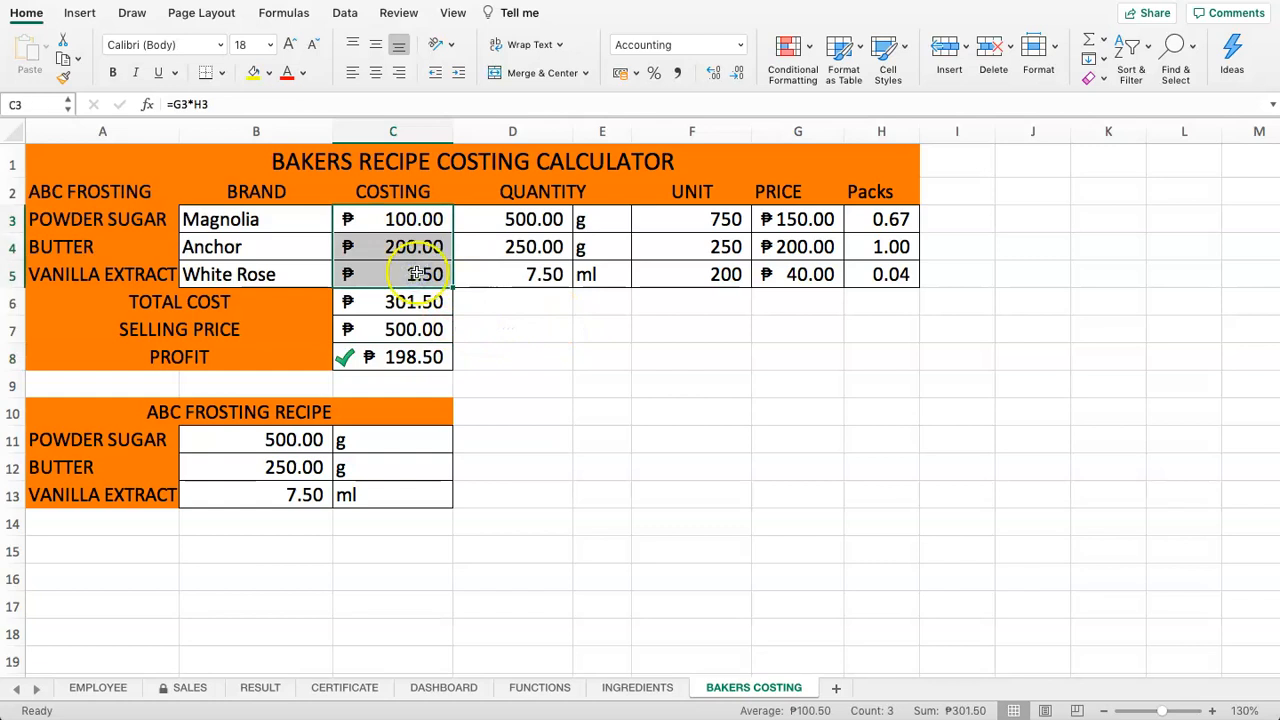
pyautogui.click(414, 299)
# Switch the vanilla extract brand in B5 to McCormick
pyautogui.click(280, 272)
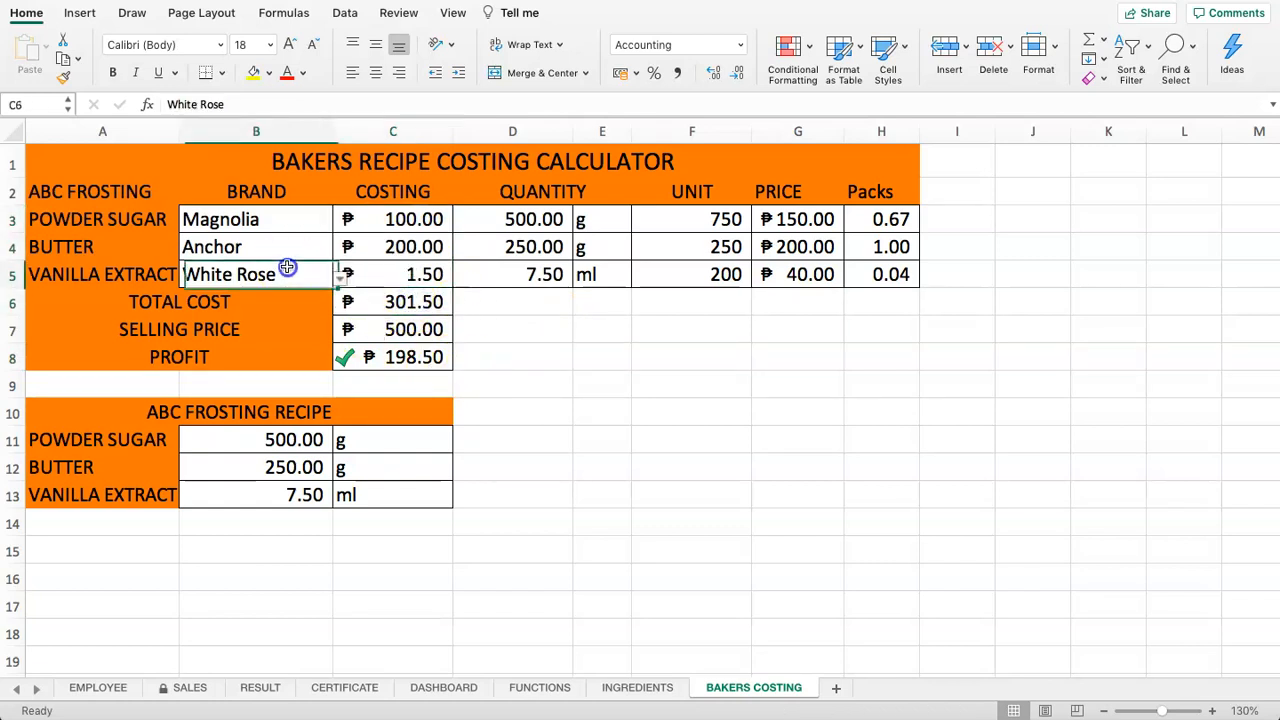
pyautogui.click(340, 280)
pyautogui.click(227, 300)
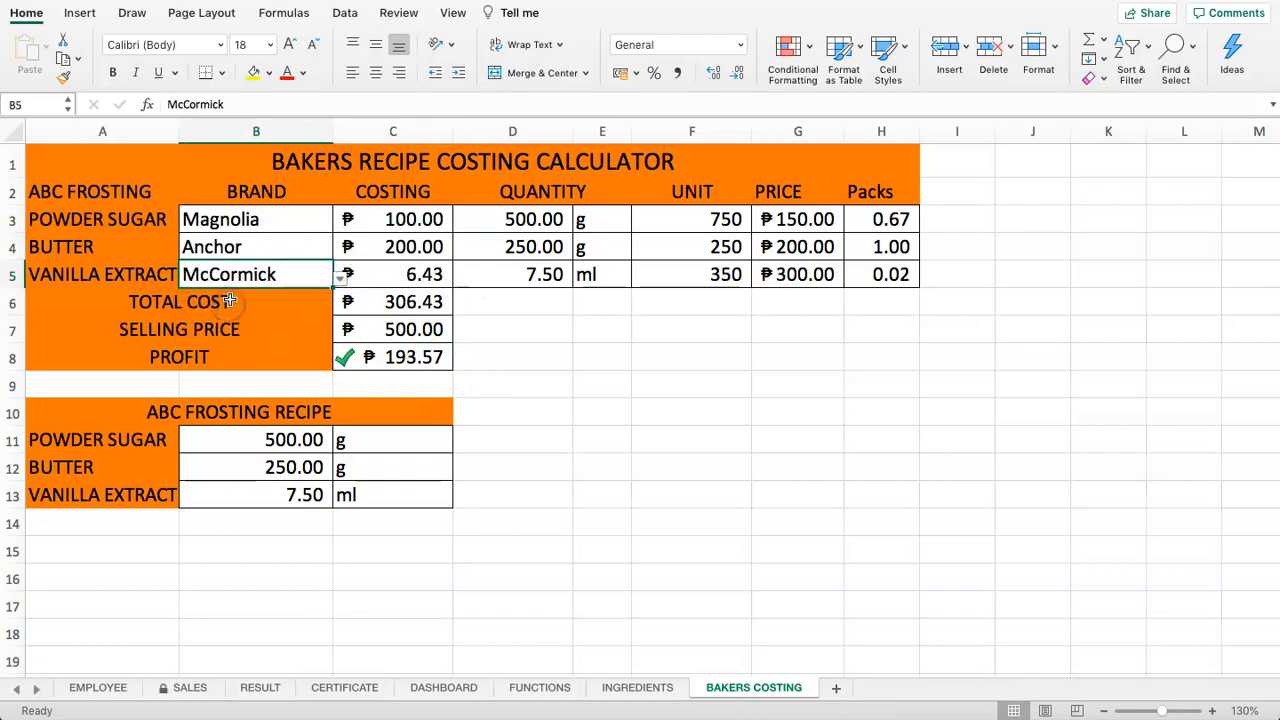
# Switch the powder sugar brand in B3 to McCormick and review the profit and the ingredient costs
pyautogui.click(235, 220)
pyautogui.click(340, 221)
pyautogui.click(228, 276)
pyautogui.click(651, 353)
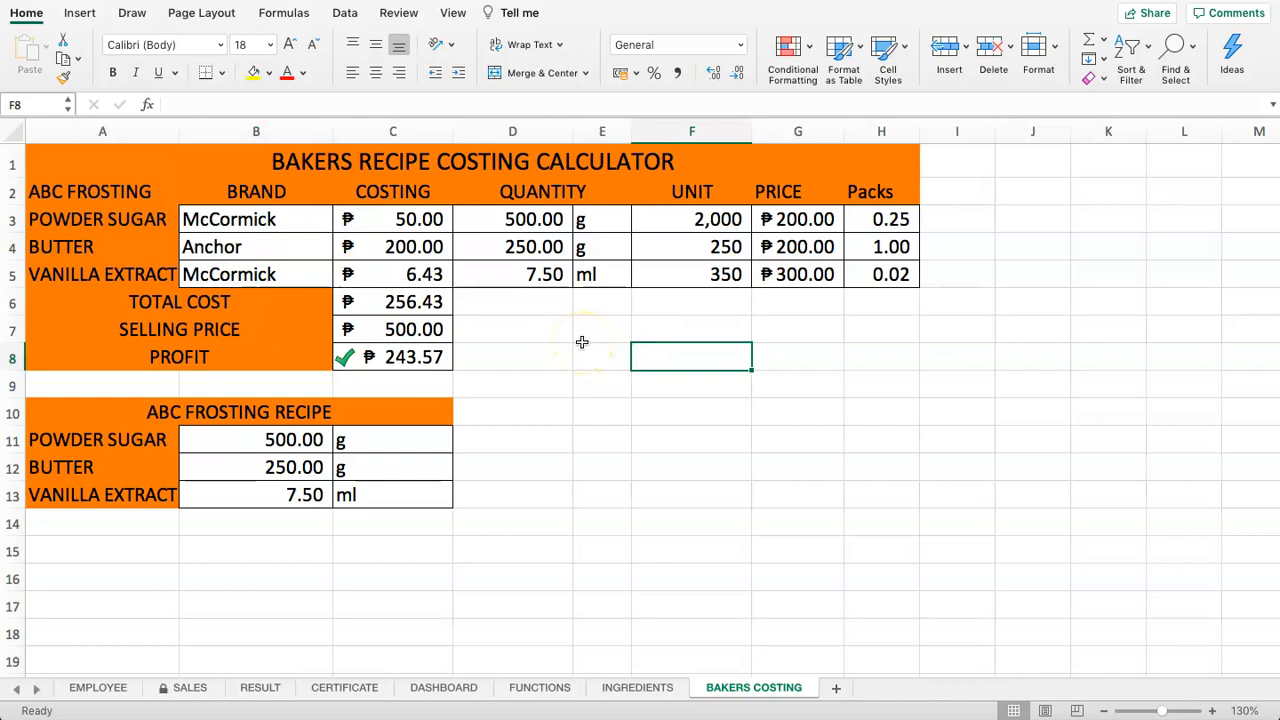
pyautogui.click(410, 357)
pyautogui.click(417, 350)
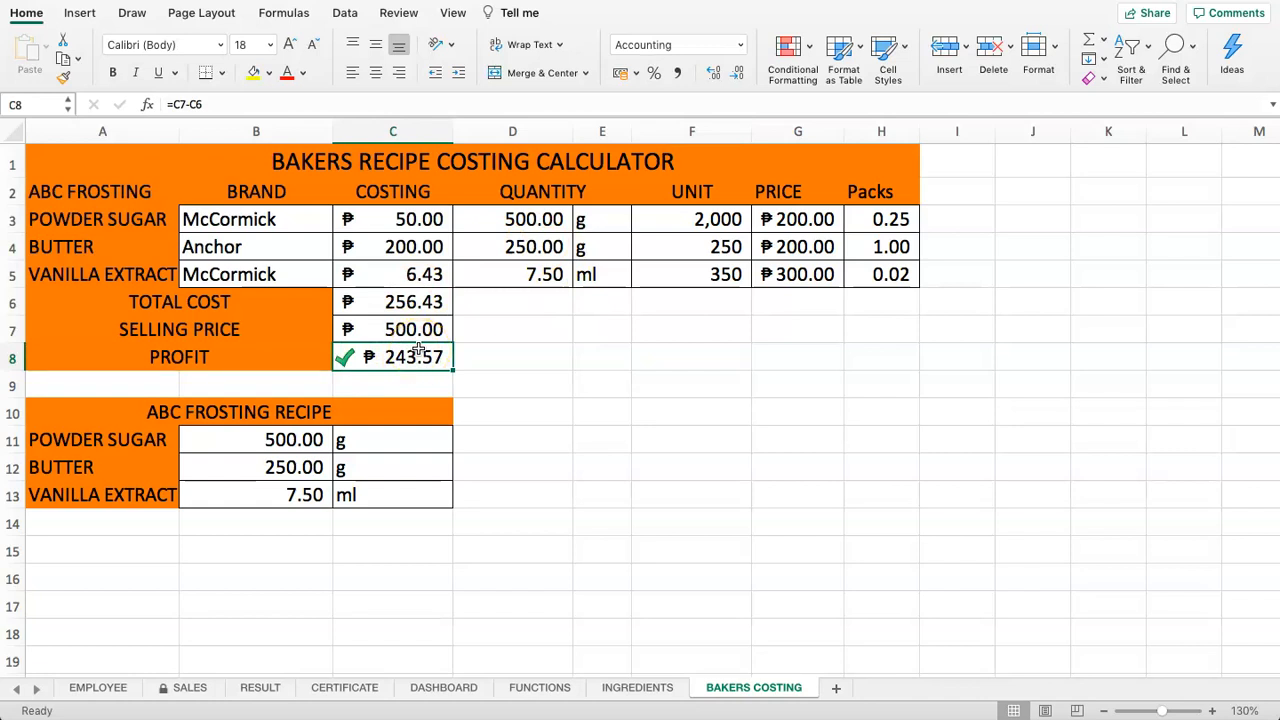
pyautogui.moveTo(380, 220); pyautogui.dragTo(377, 273)
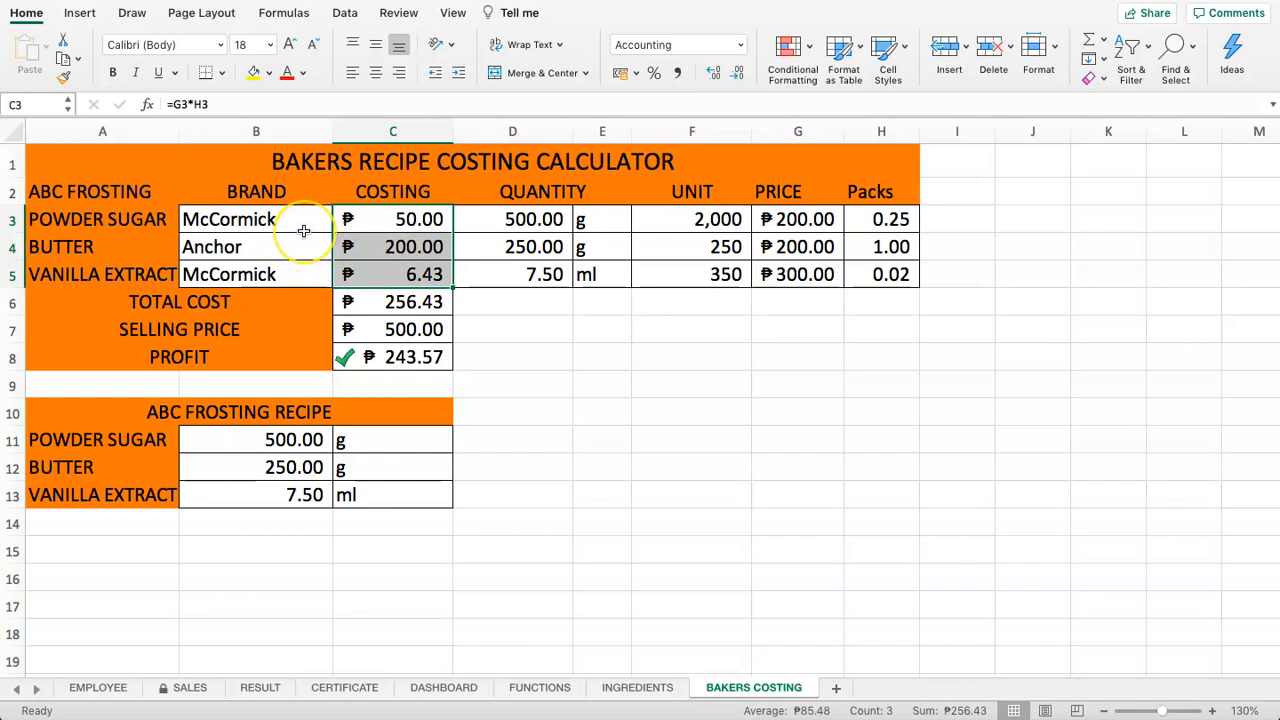
# Set the butter brand in B4 to President
pyautogui.click(299, 232)
pyautogui.click(266, 250)
pyautogui.click(340, 252)
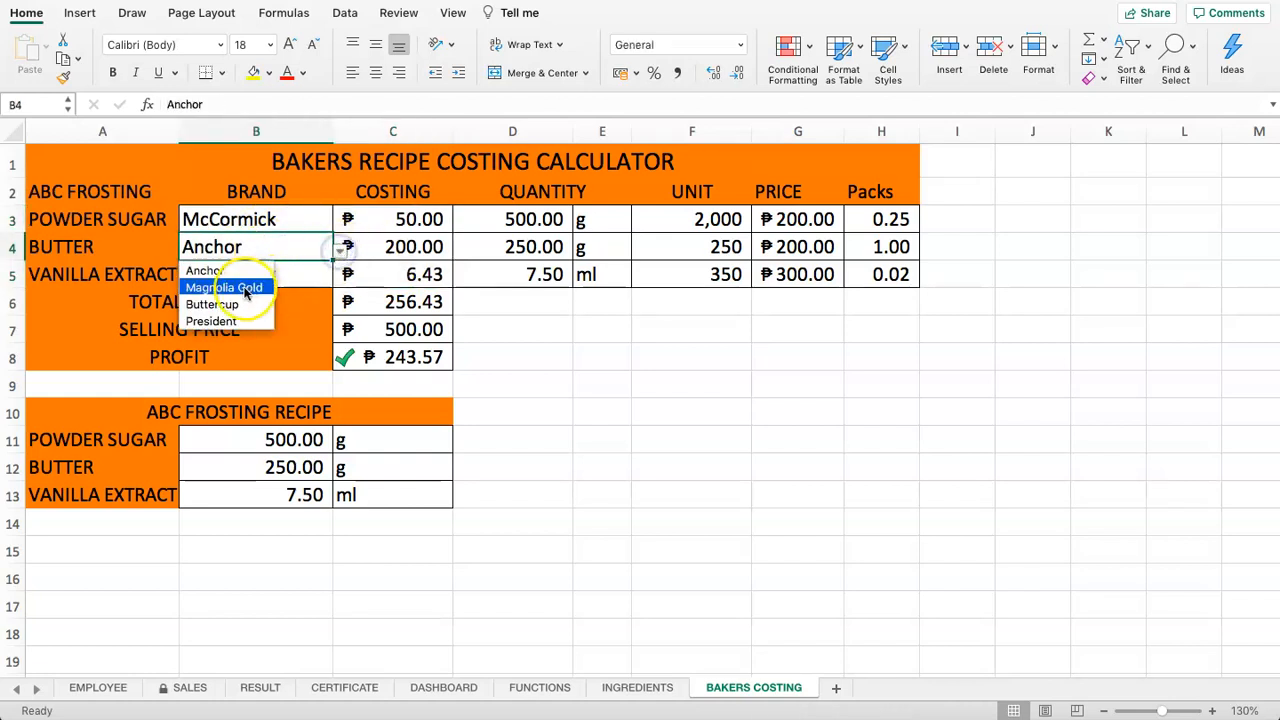
pyautogui.click(237, 321)
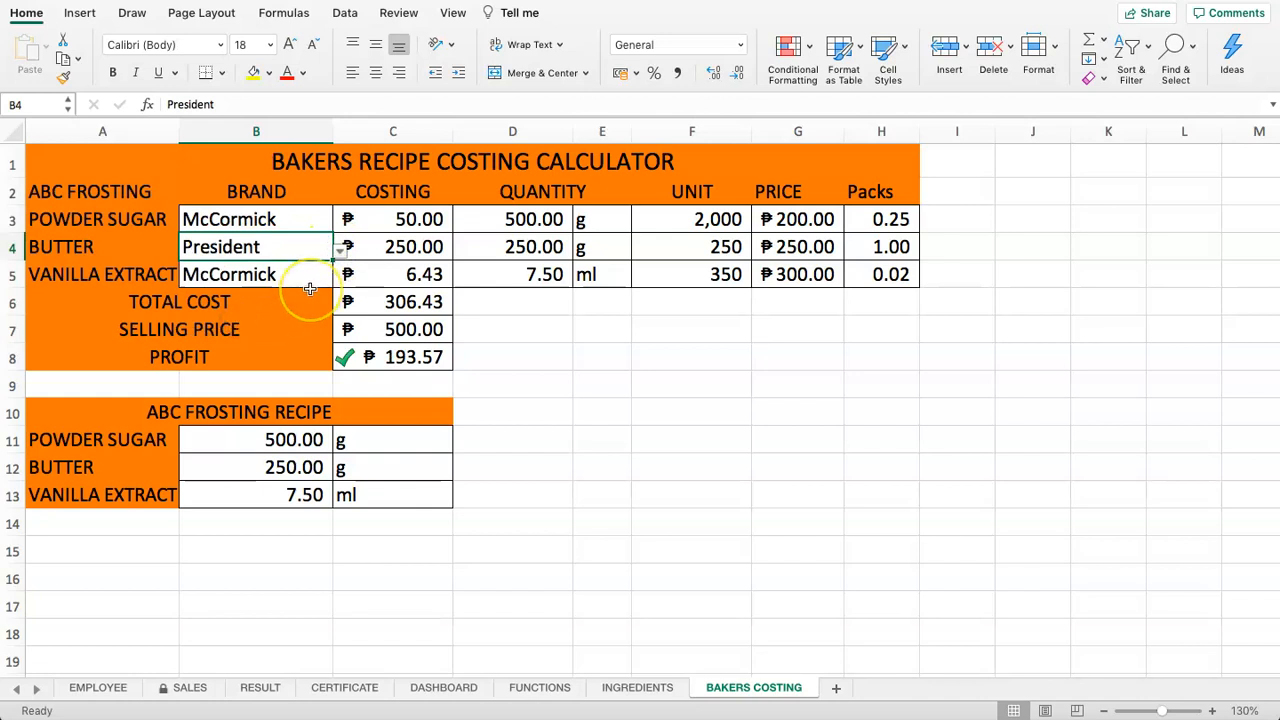
# Try ABC as the powder sugar brand in B3, then set it to SaveMore
pyautogui.click(316, 220)
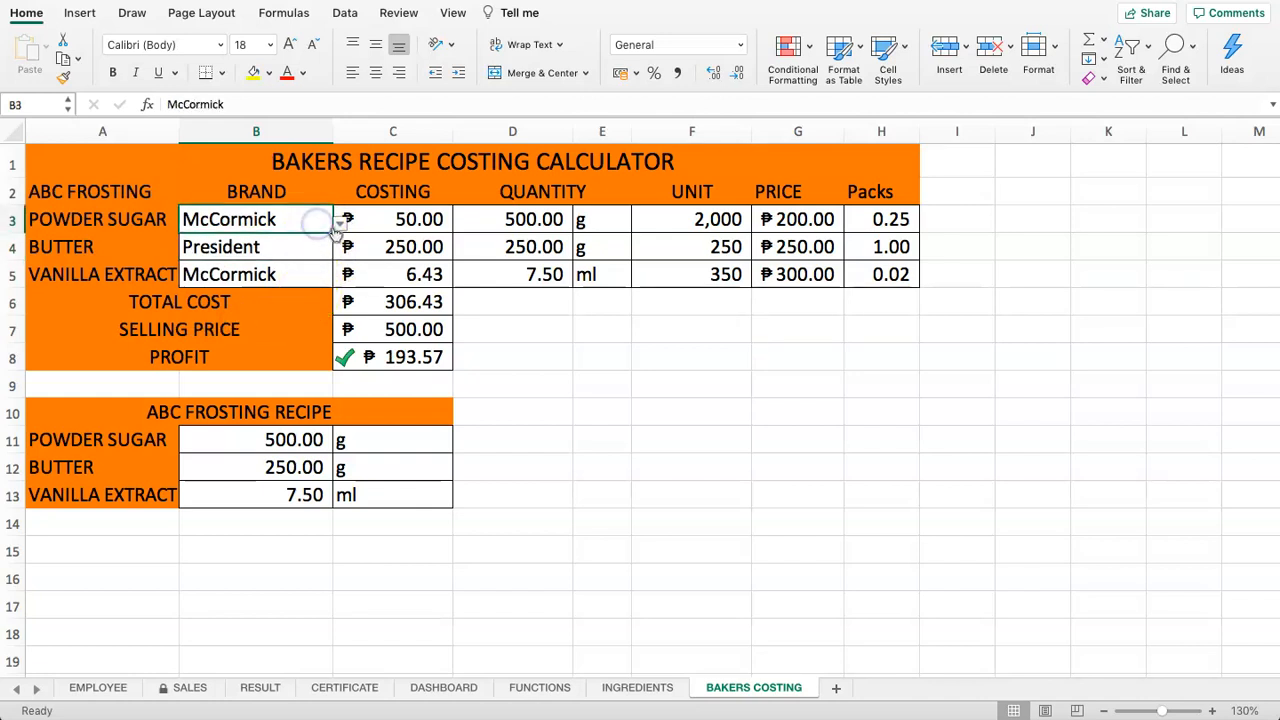
pyautogui.click(338, 224)
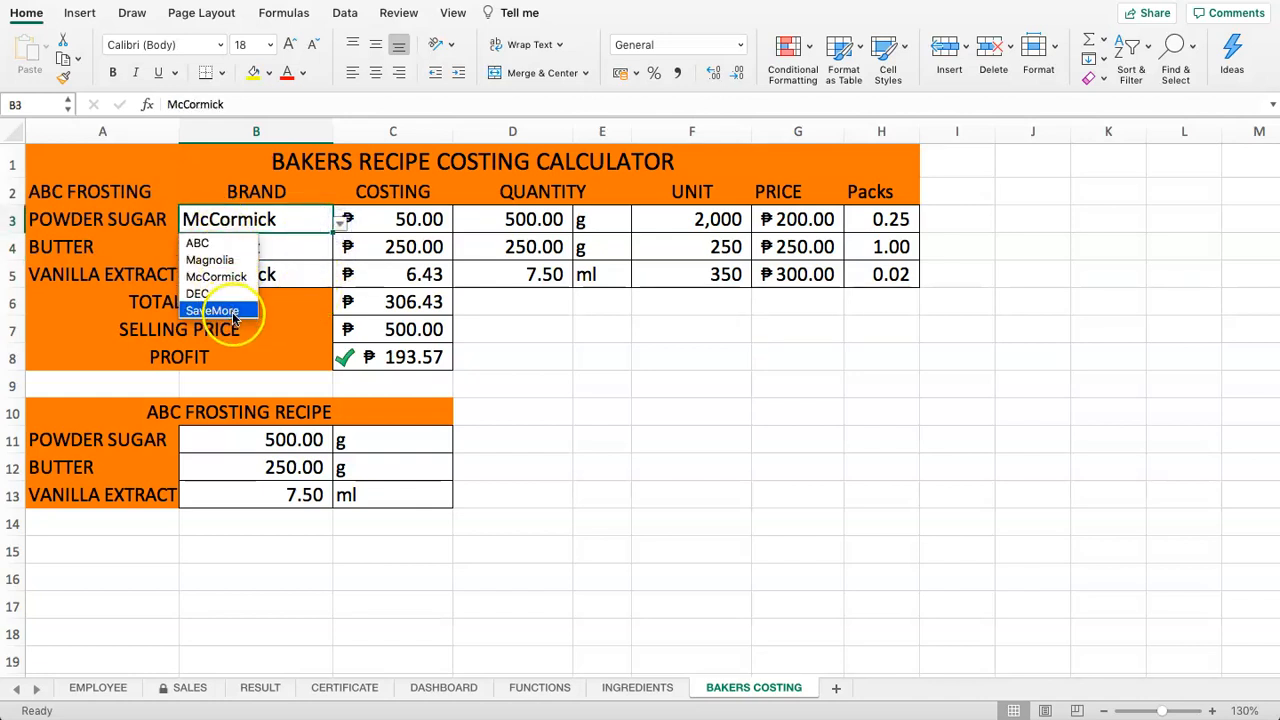
pyautogui.click(218, 244)
pyautogui.click(334, 224)
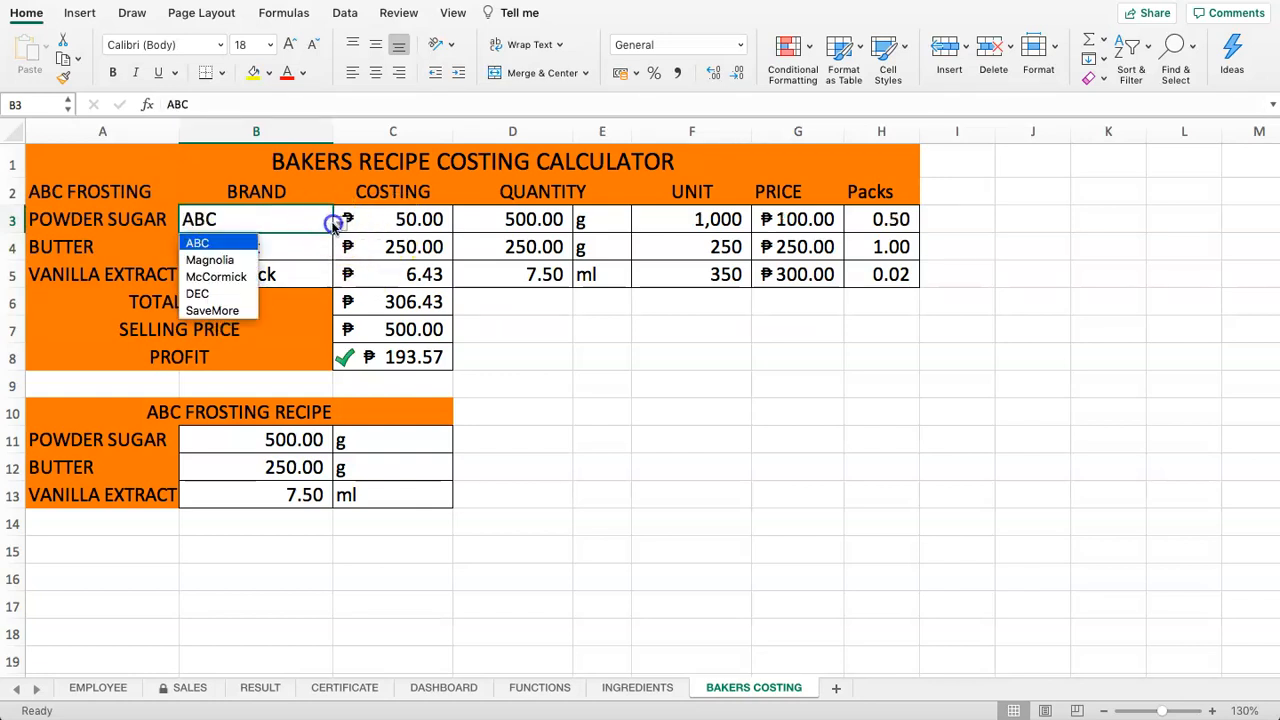
pyautogui.click(212, 310)
# Switch the vanilla extract brand in B5 to Wilton to test the profit icon
pyautogui.click(285, 268)
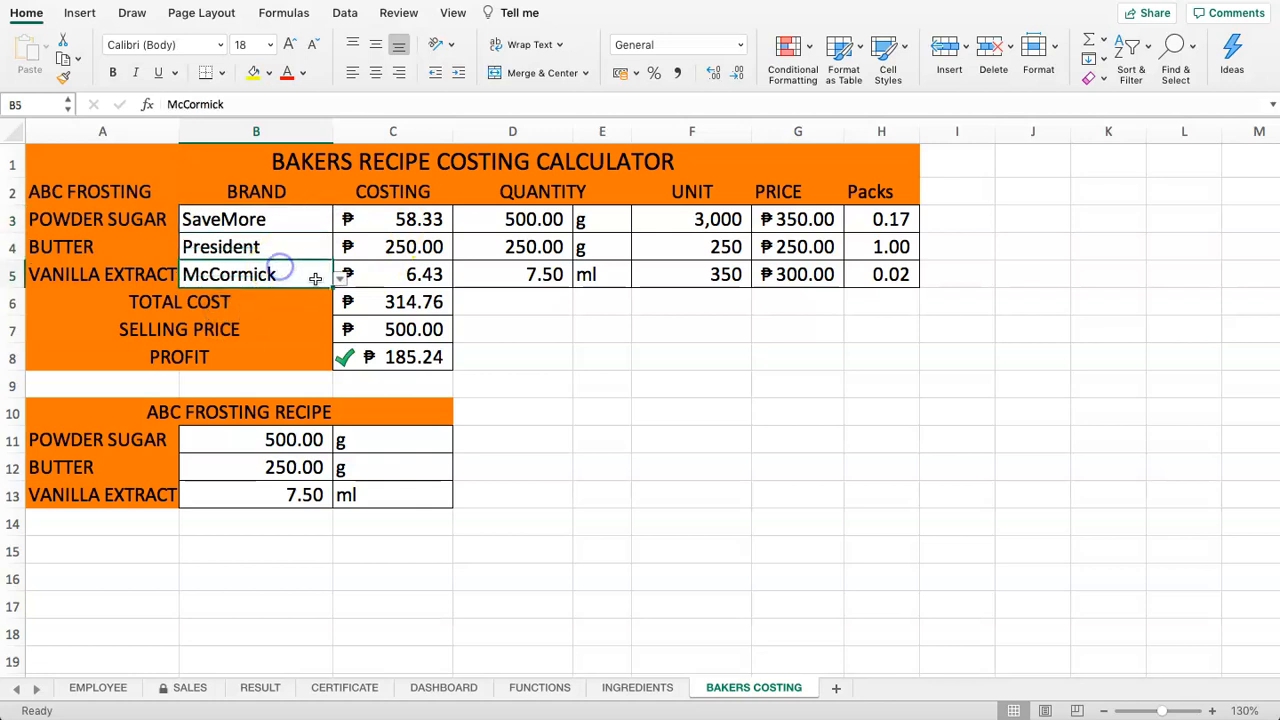
pyautogui.click(340, 278)
pyautogui.click(215, 314)
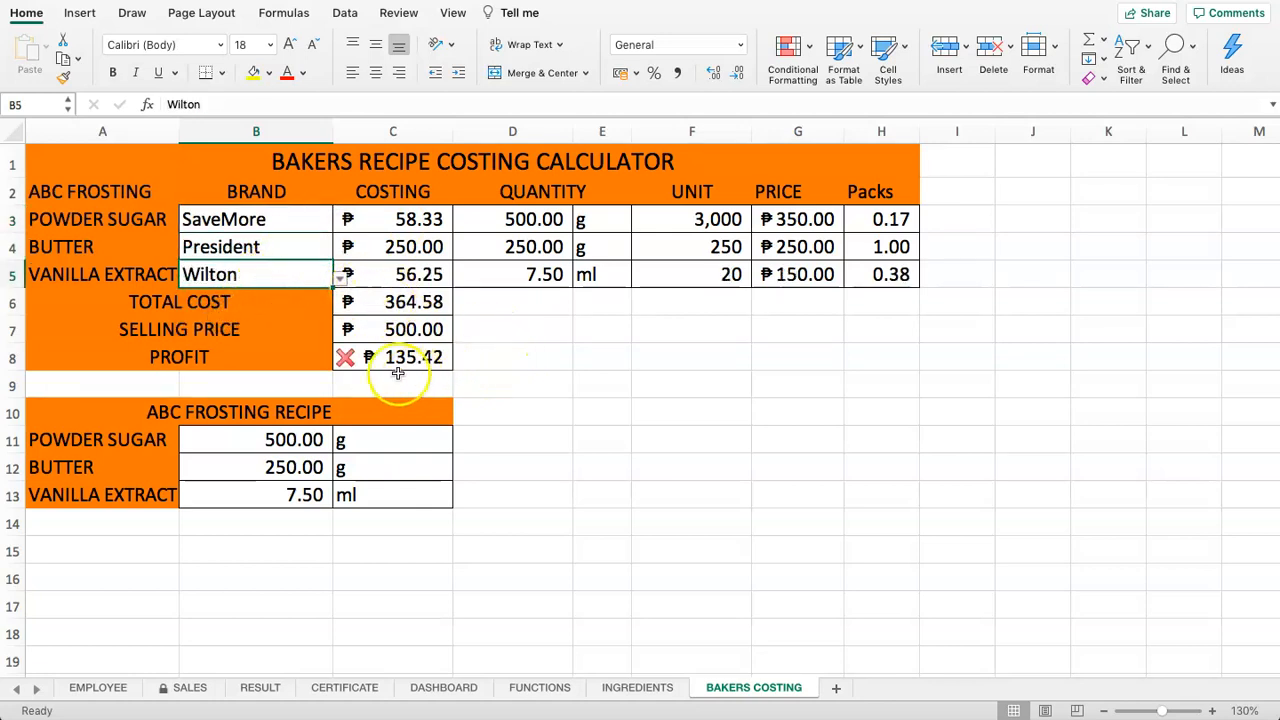
# Set the vanilla extract brand in B5 back to McCormick and review the total cost, selling price and profit
pyautogui.click(340, 278)
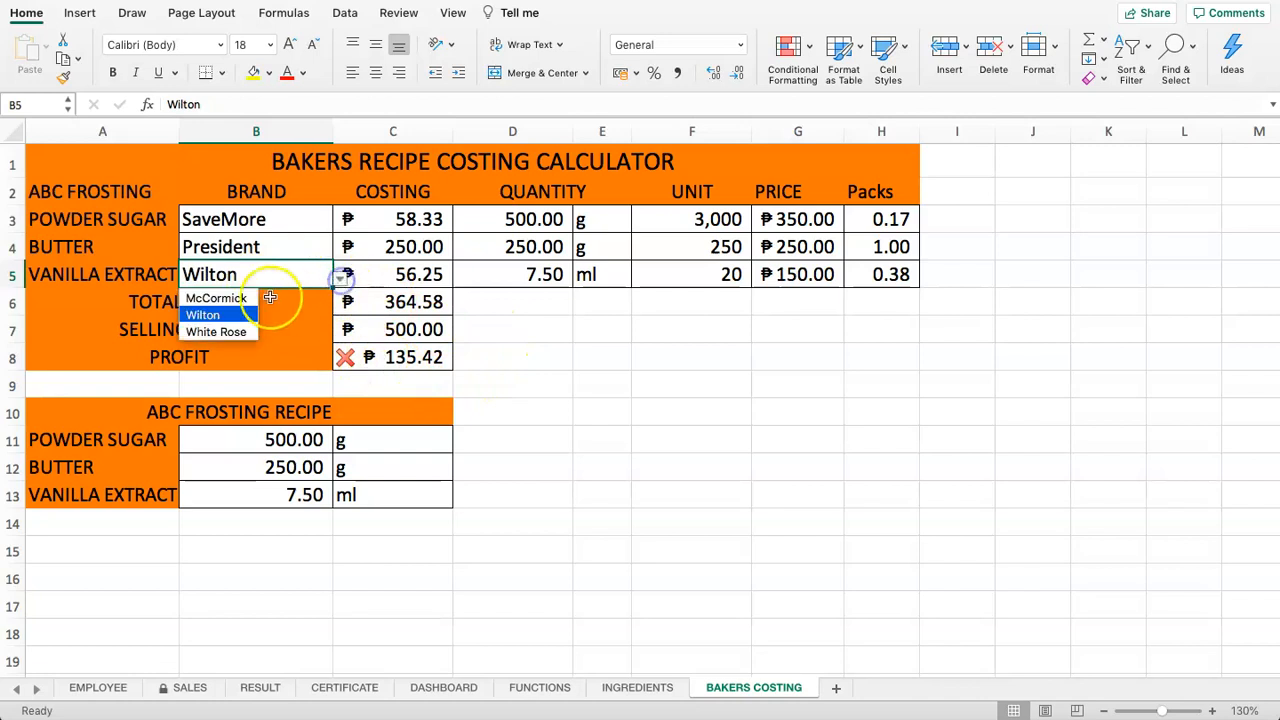
pyautogui.click(216, 298)
pyautogui.click(415, 312)
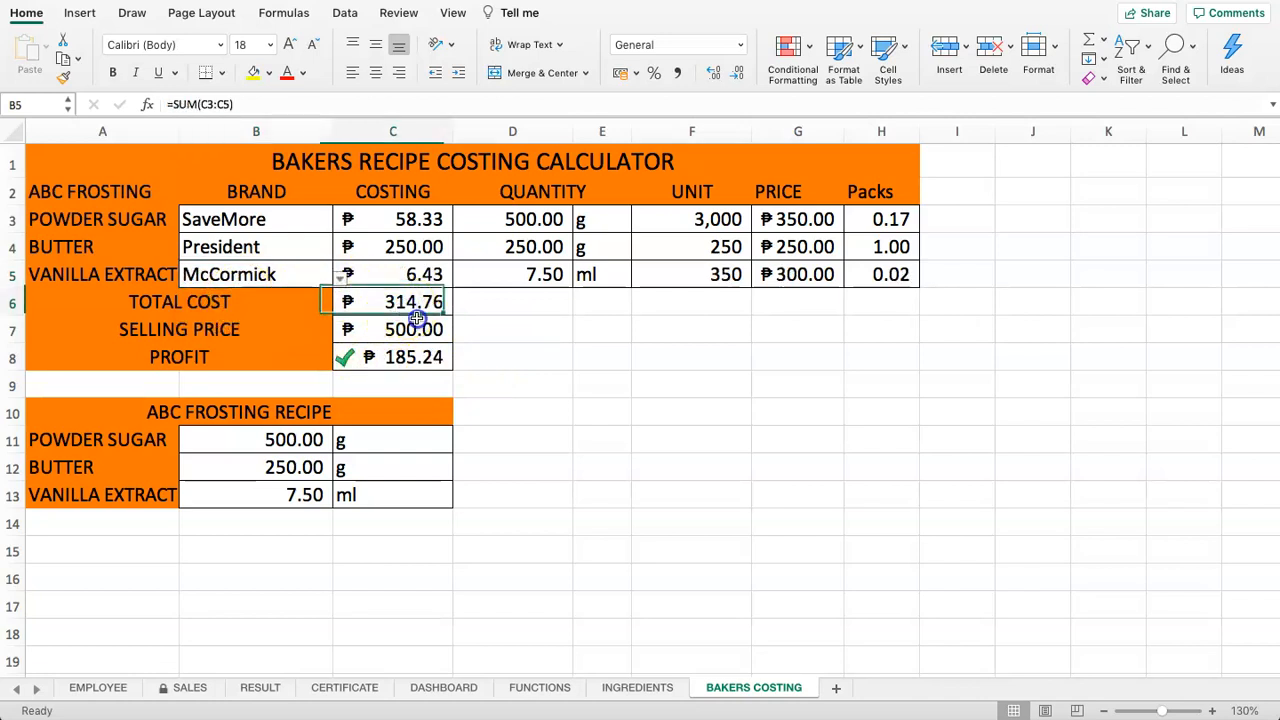
pyautogui.moveTo(416, 318); pyautogui.dragTo(443, 357)
pyautogui.click(509, 368)
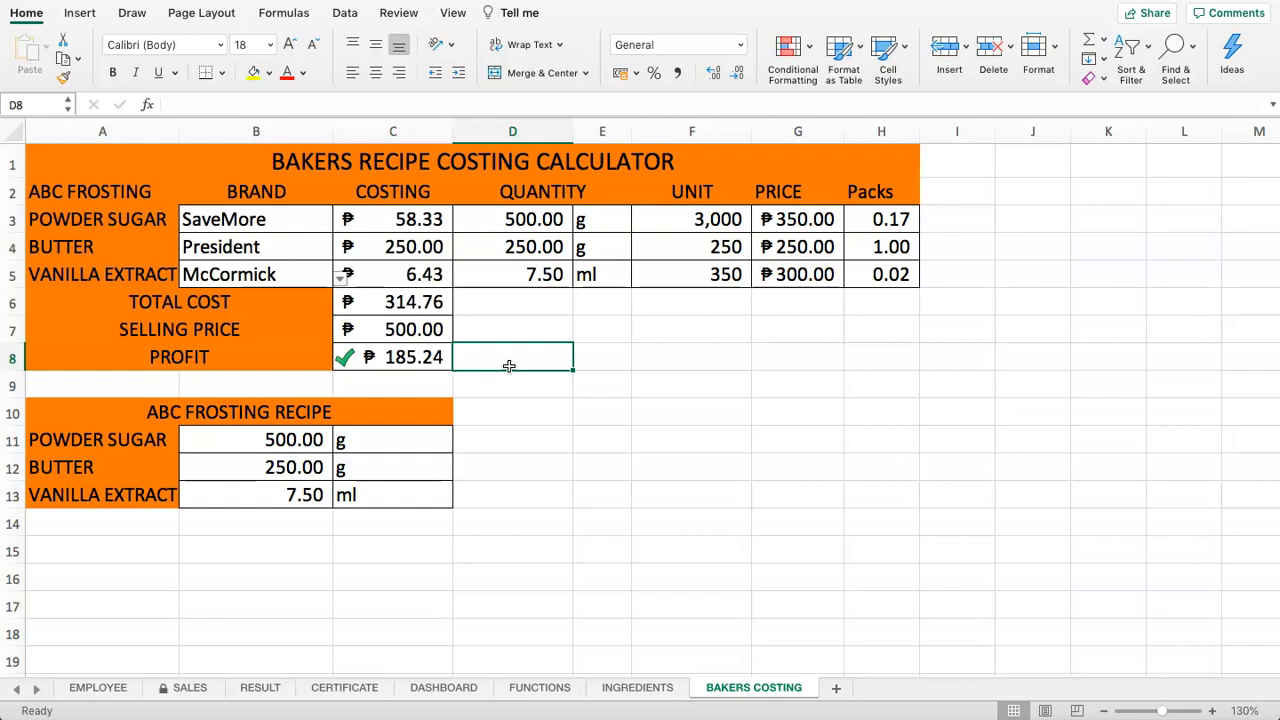
pyautogui.click(400, 358)
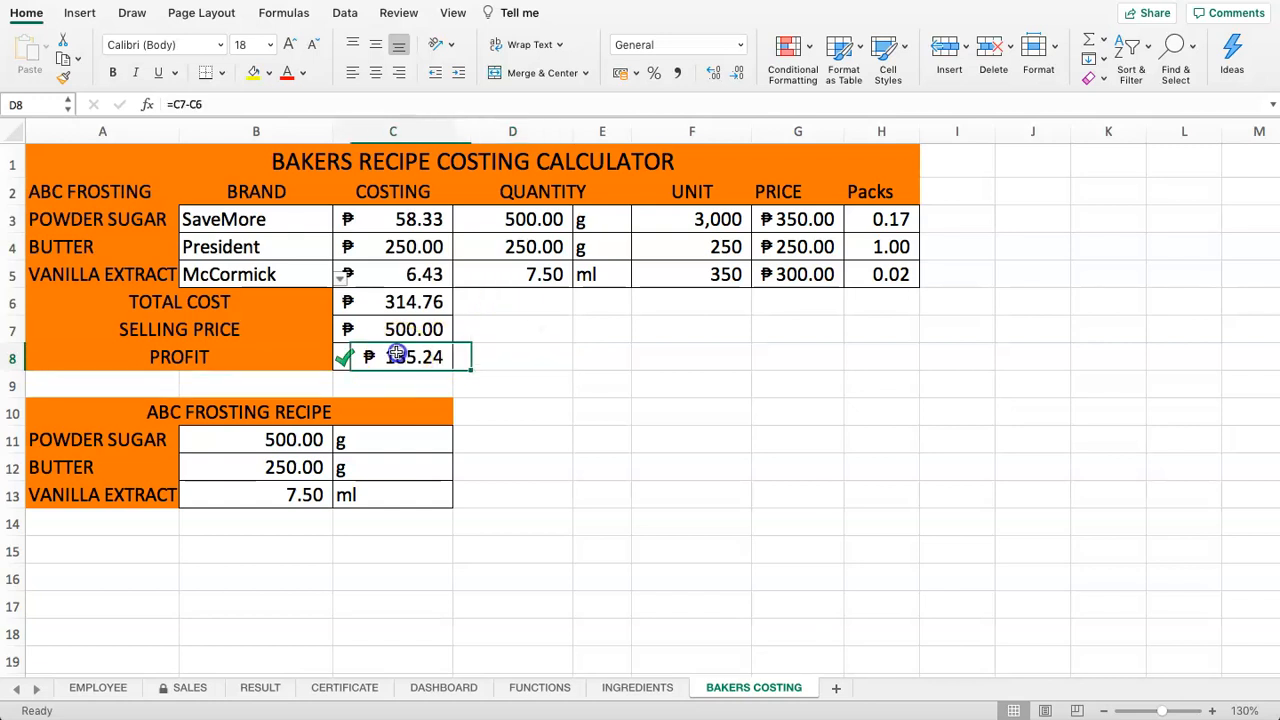